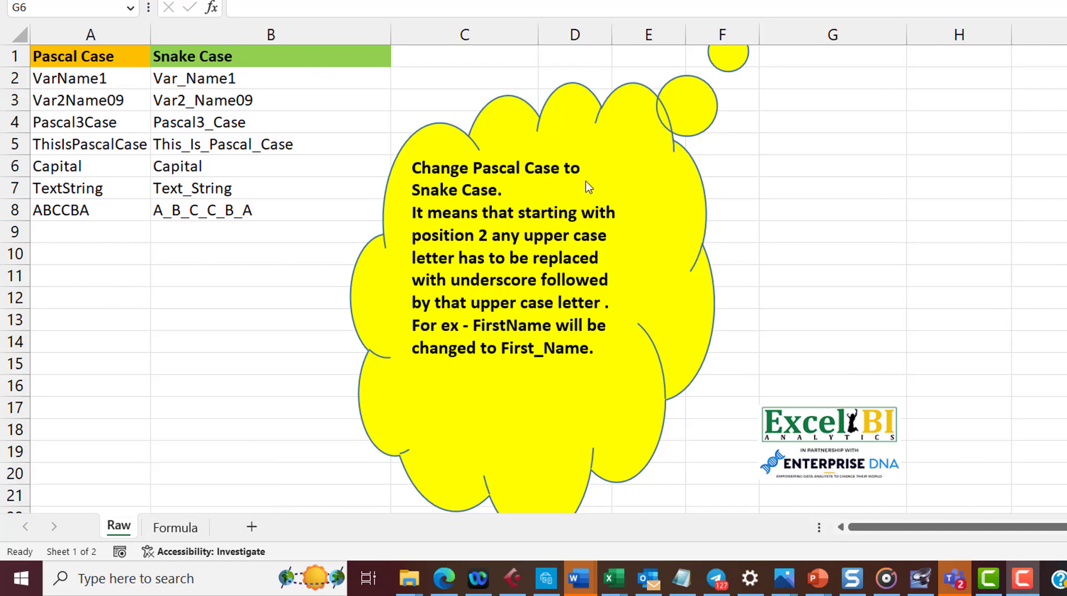
pyautogui.click(651, 136)
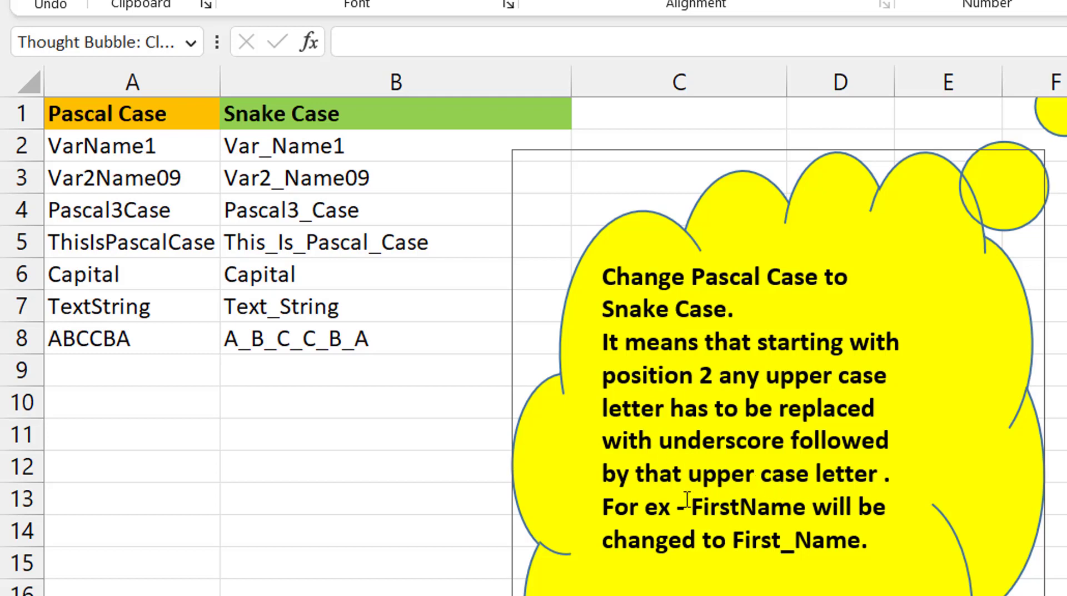
pyautogui.click(114, 147)
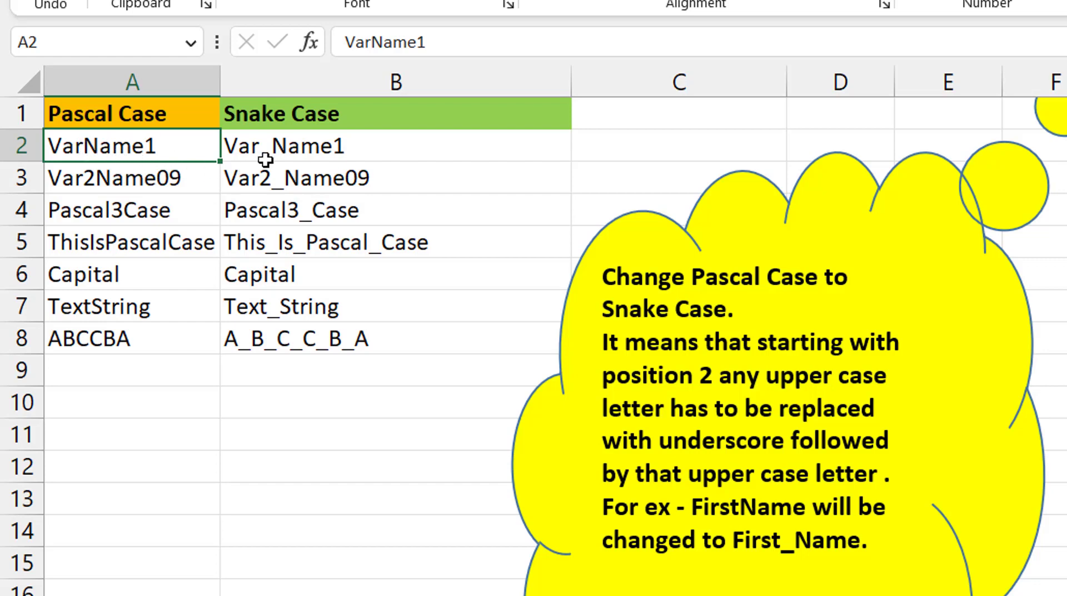
pyautogui.click(134, 233)
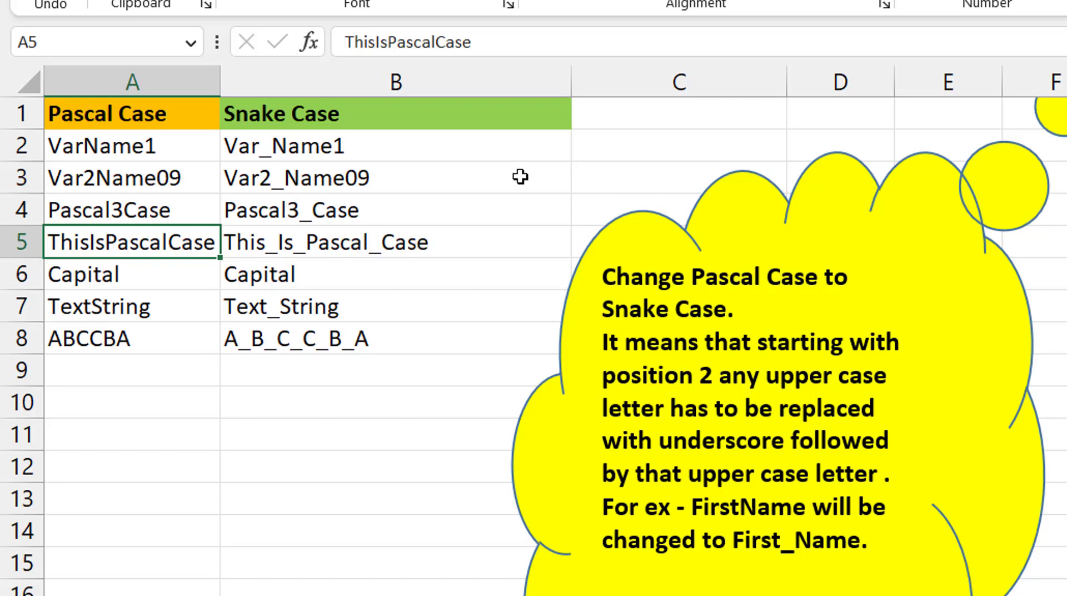
pyautogui.click(426, 150)
# - Enter the formula =CODE("A") in cell G2 to get the character code of capital A
pyautogui.click(99, 145)
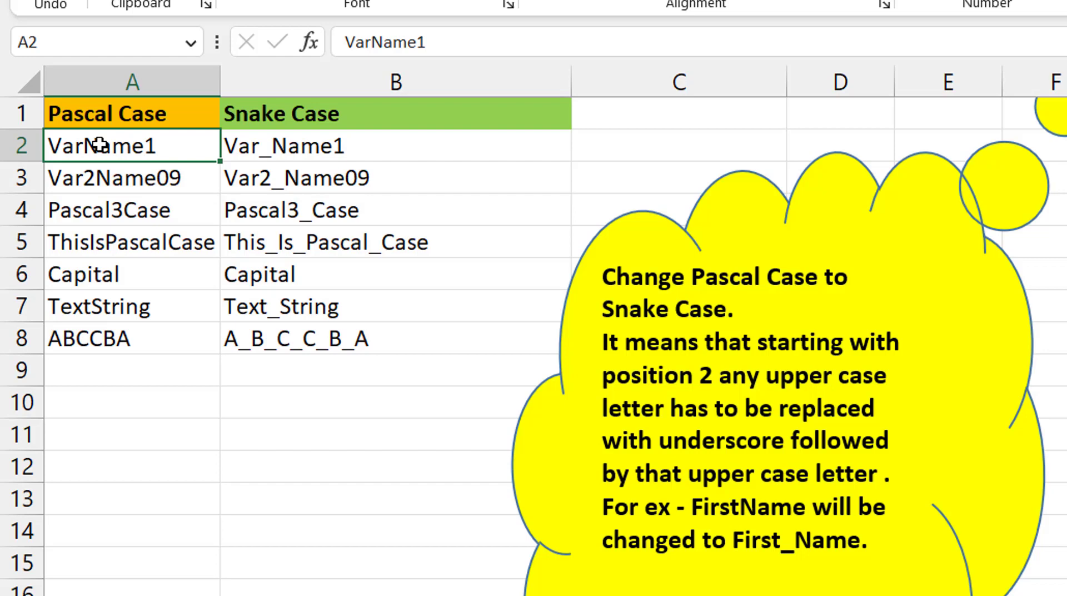
pyautogui.press('Right')
pyautogui.press('Right')
pyautogui.press('Right')
pyautogui.press('Right')
pyautogui.press('Right')
pyautogui.press('Right')
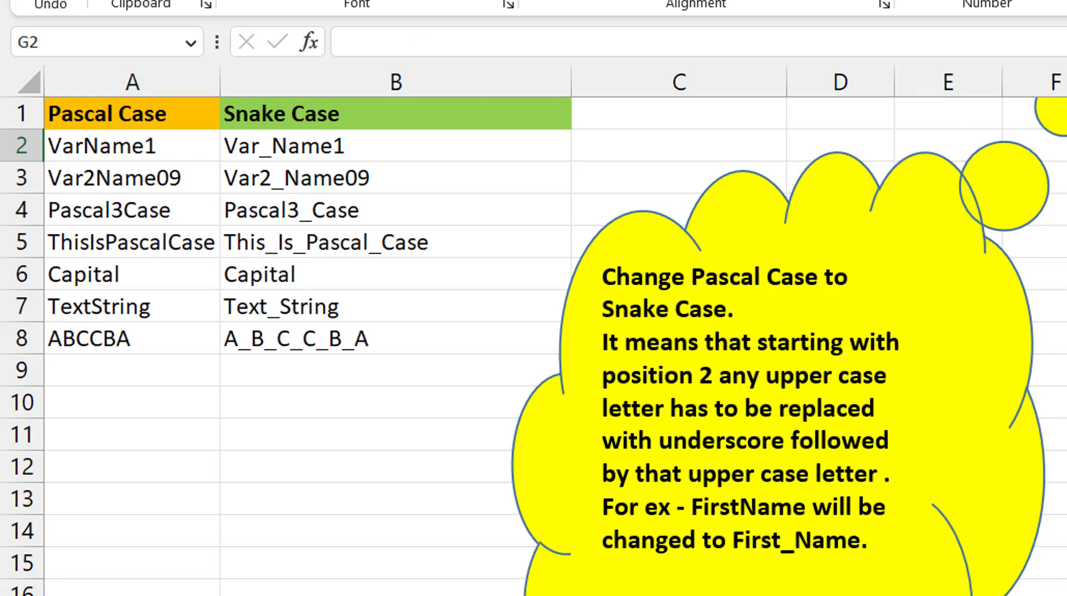
pyautogui.write('=code')
pyautogui.press('Tab')
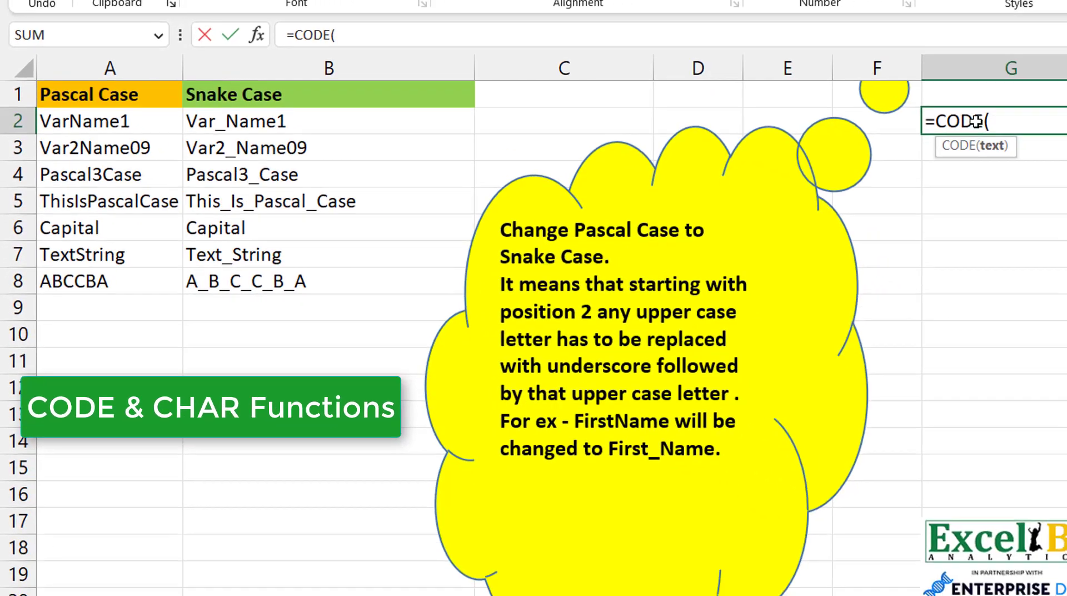
pyautogui.write('"A")')
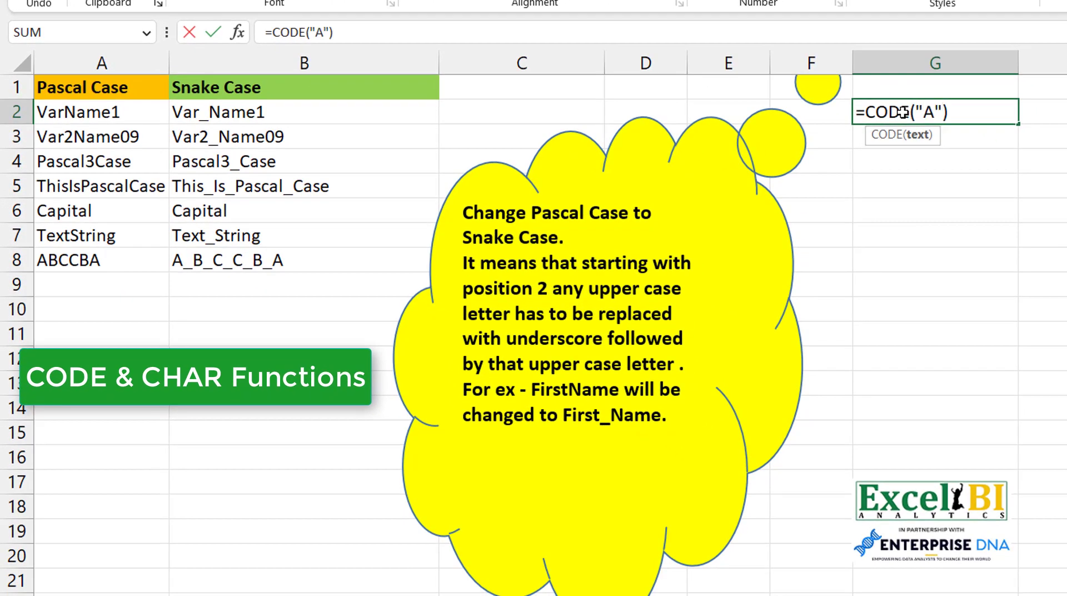
pyautogui.hotkey('ctrl', 'Return')
pyautogui.press('Return')
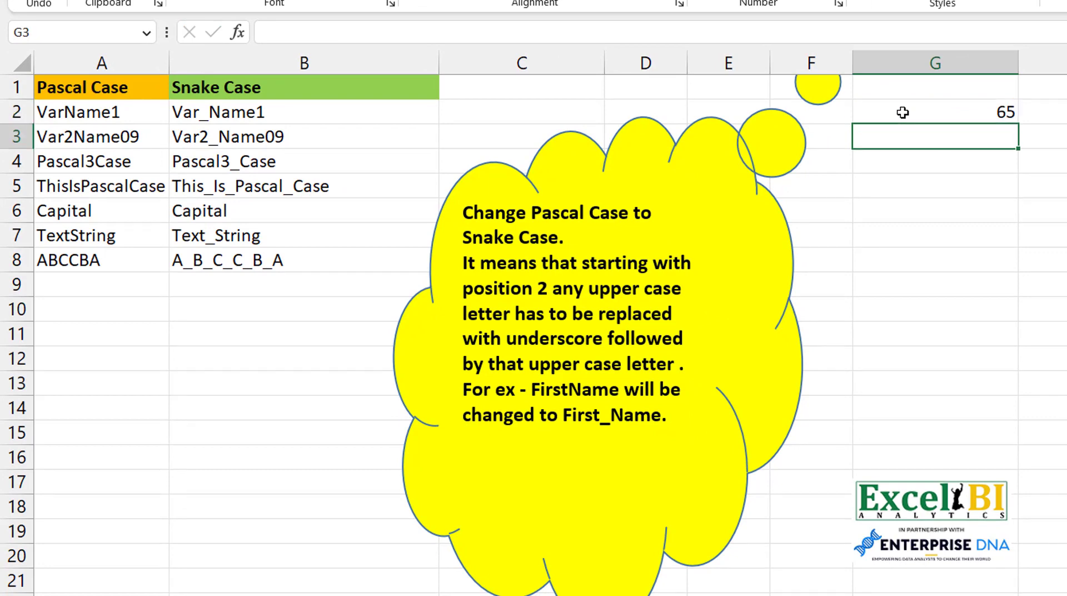
# - Enter the formula =CODE("Z") in cell G3 to get the character code of capital Z
pyautogui.write('=code')
pyautogui.press('Tab')
pyautogui.write('"')
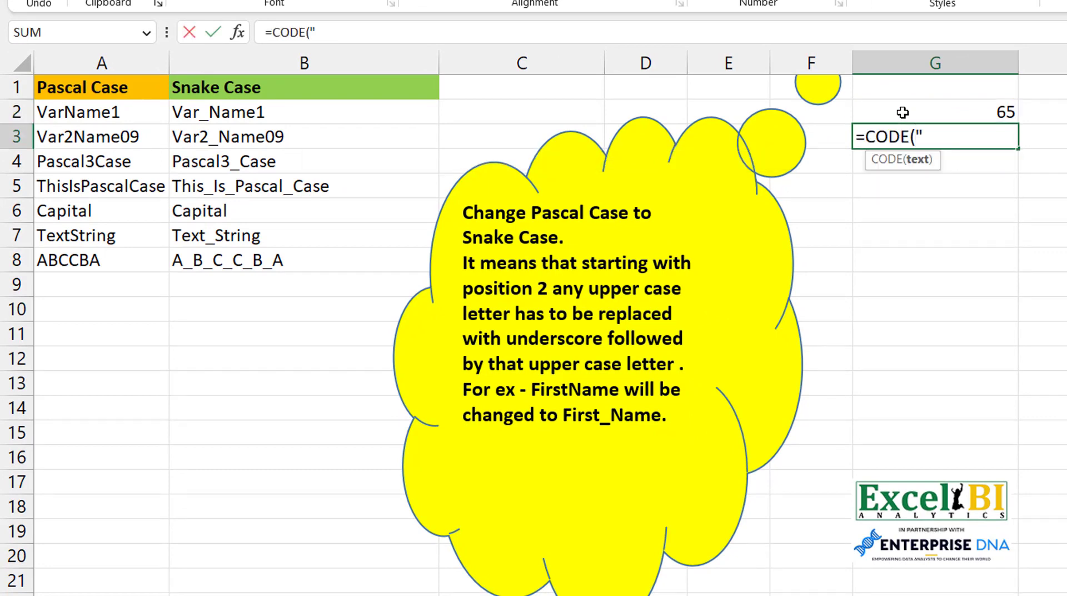
pyautogui.write('Z")')
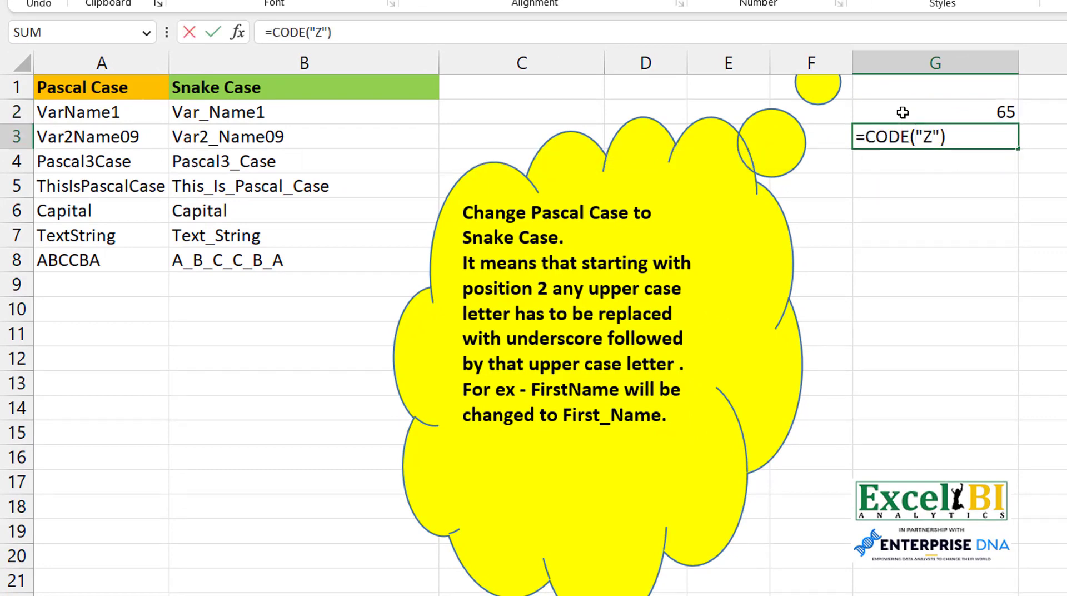
pyautogui.hotkey('ctrl', 'Return')
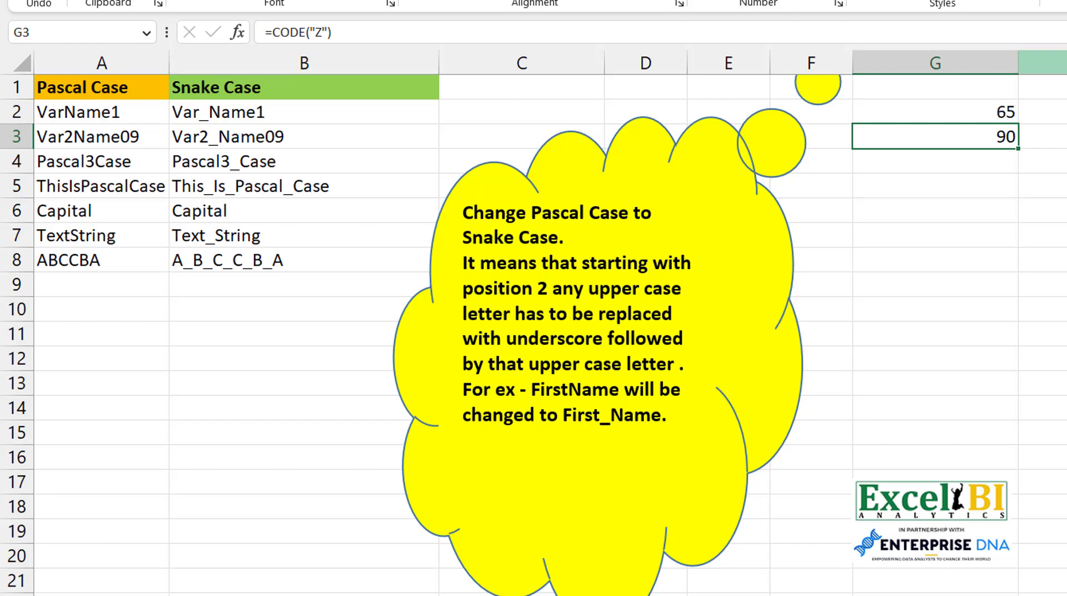
pyautogui.click(966, 108)
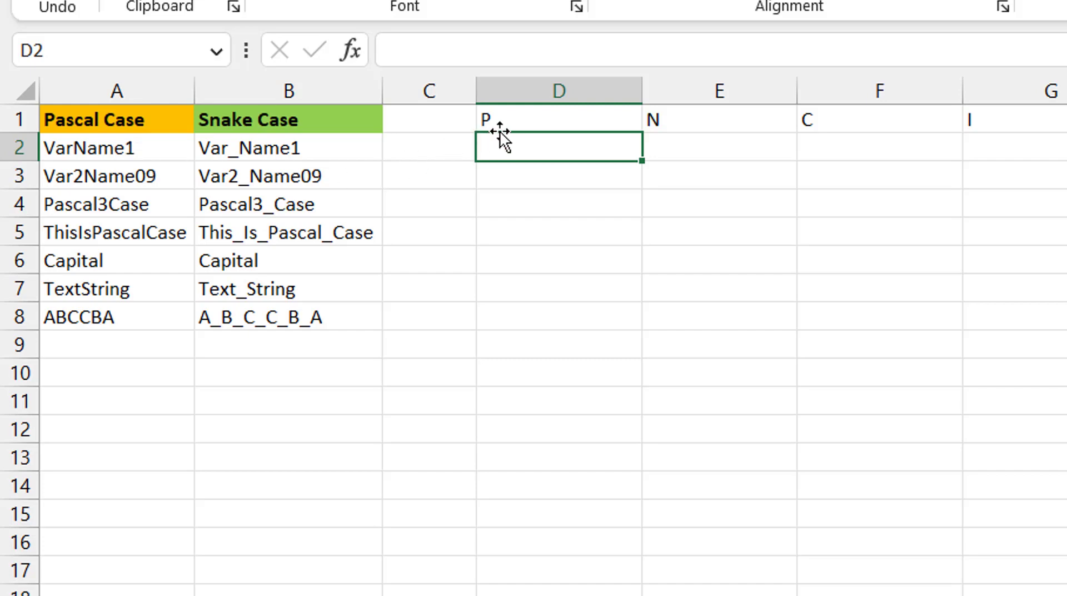
# - Start a SUBSTITUTE formula in D2 with the Pascal Case names A2:A8 as its text argument
pyautogui.click(519, 123)
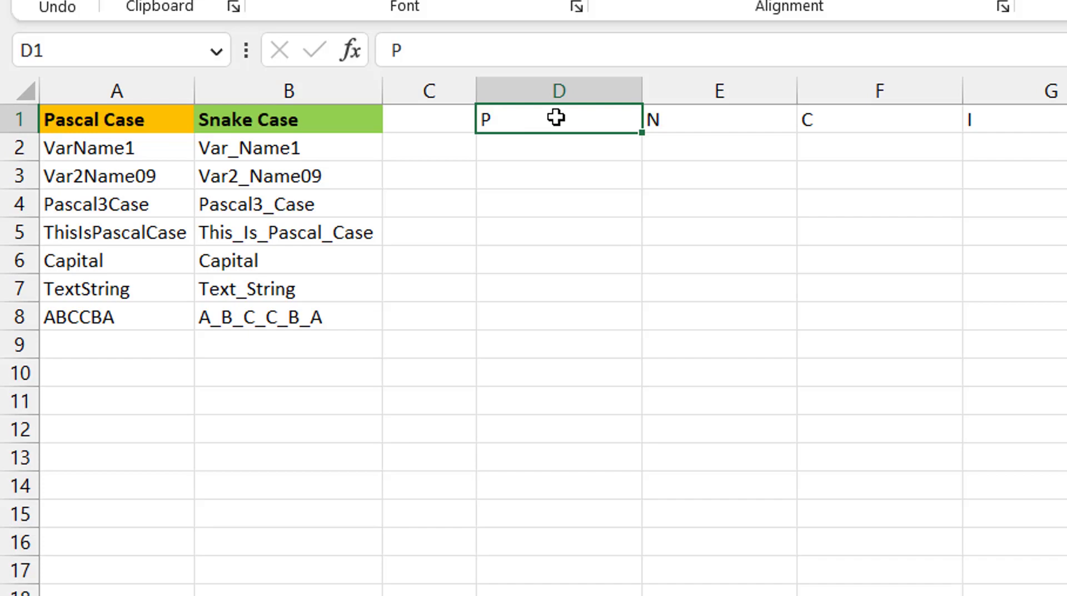
pyautogui.click(554, 153)
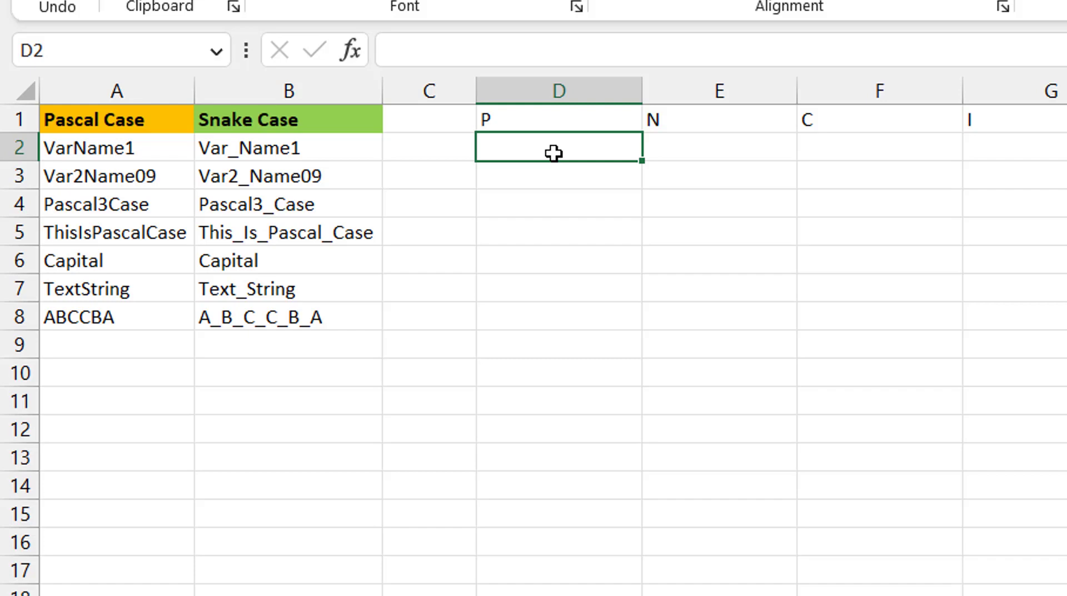
pyautogui.write('=subst')
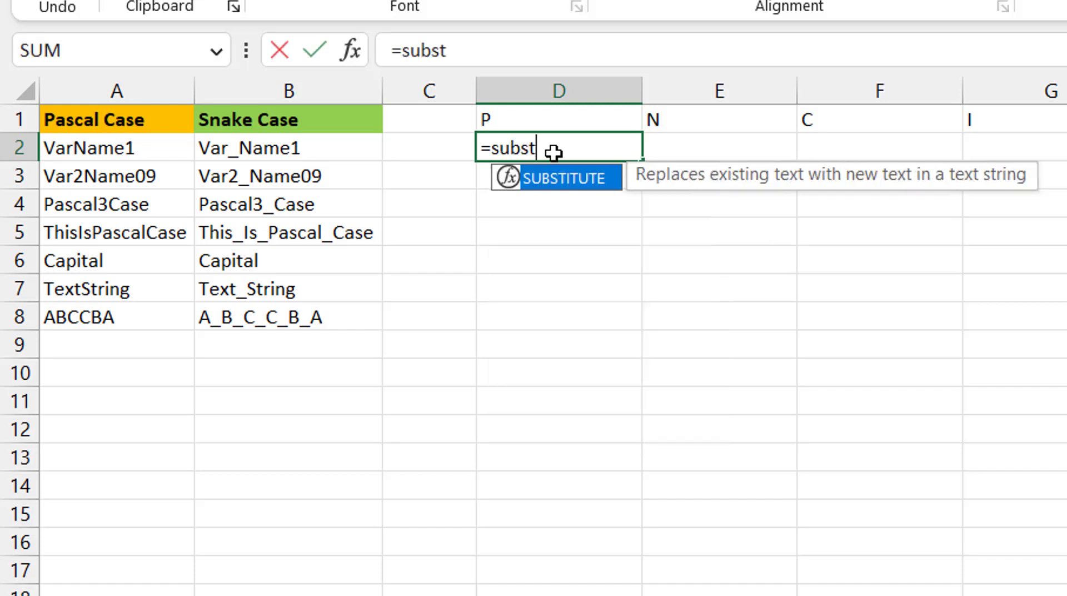
pyautogui.press('Tab')
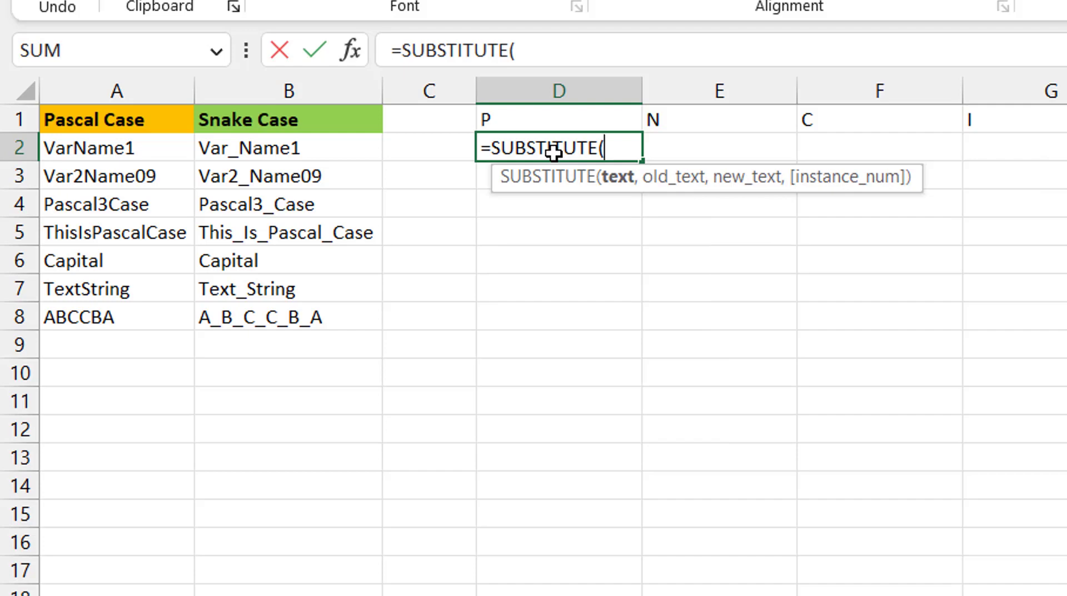
pyautogui.press('Left')
pyautogui.press('Left')
pyautogui.press('Left')
pyautogui.hotkey('ctrl', 'shift', 'Down')
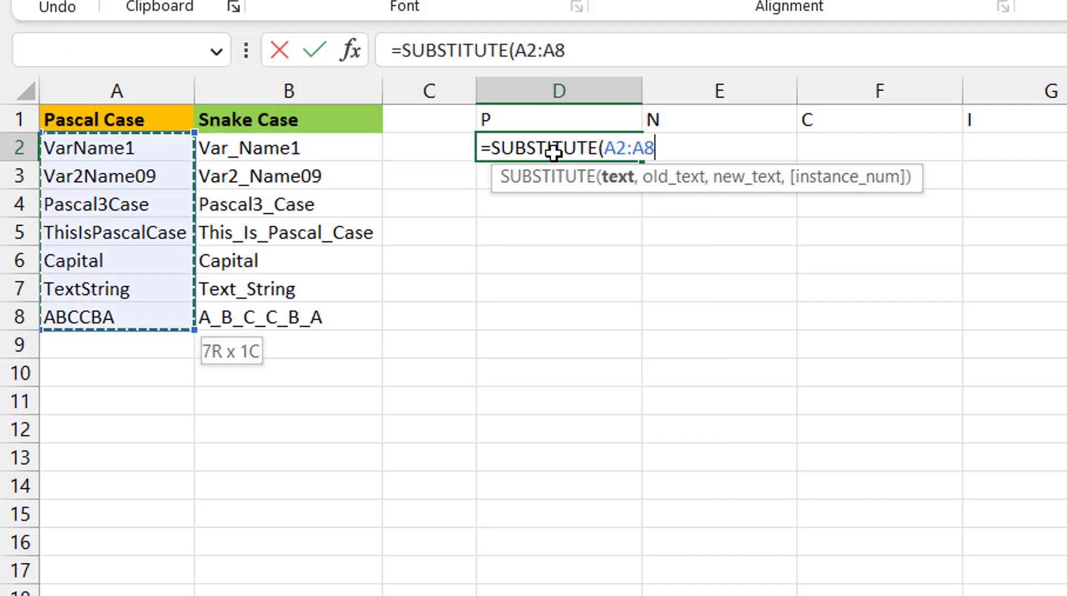
pyautogui.write(',')
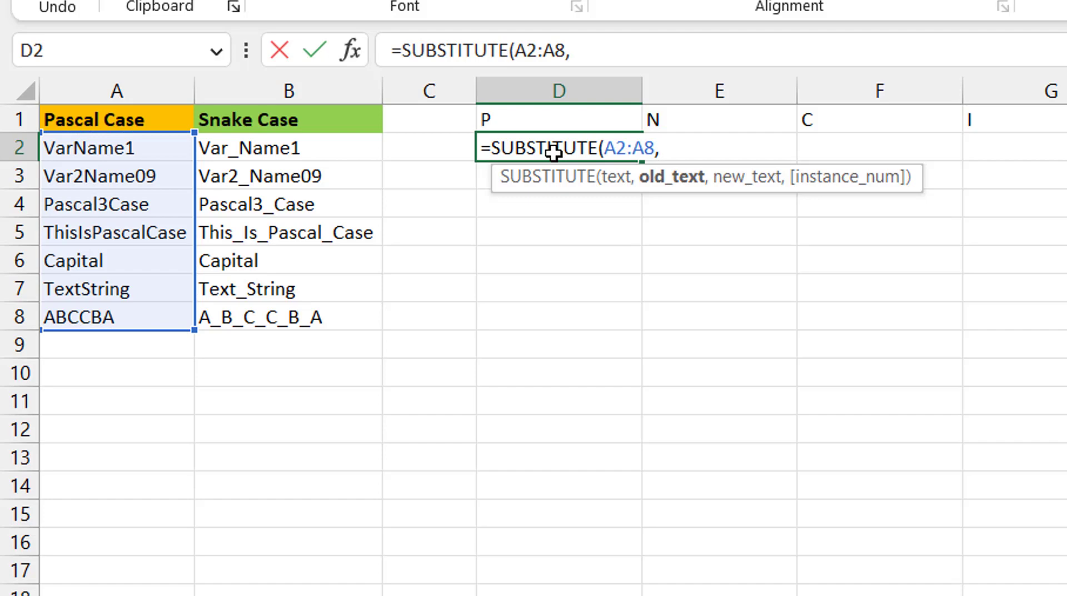
# - Complete the D2 formula with D$1 as the old text and "_"&D$1 as the new text
pyautogui.click(549, 113)
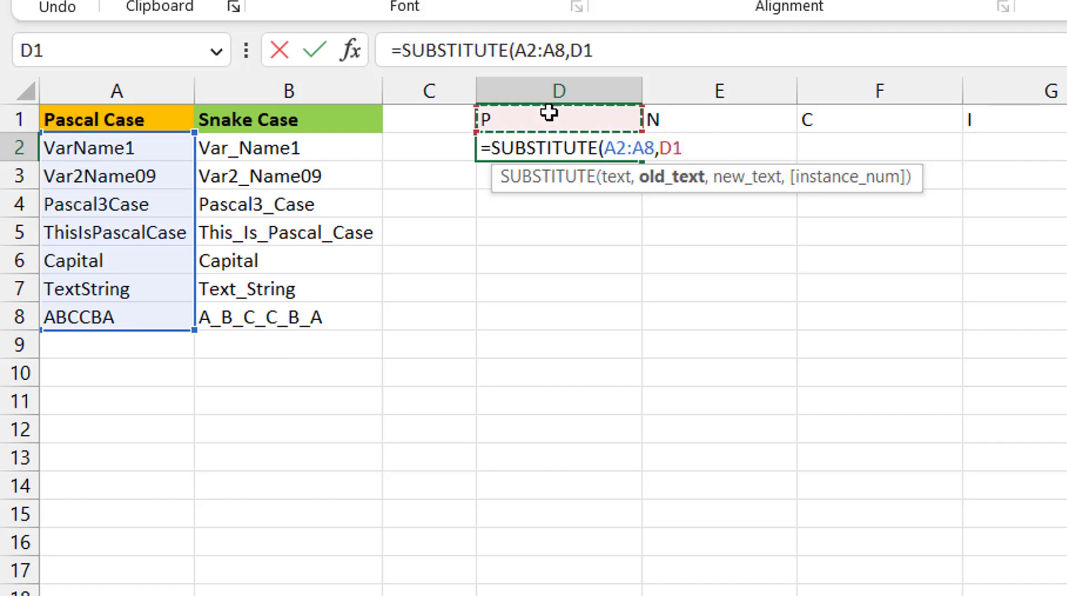
pyautogui.press('F4')
pyautogui.press('F4')
pyautogui.write(',')
pyautogui.write('"')
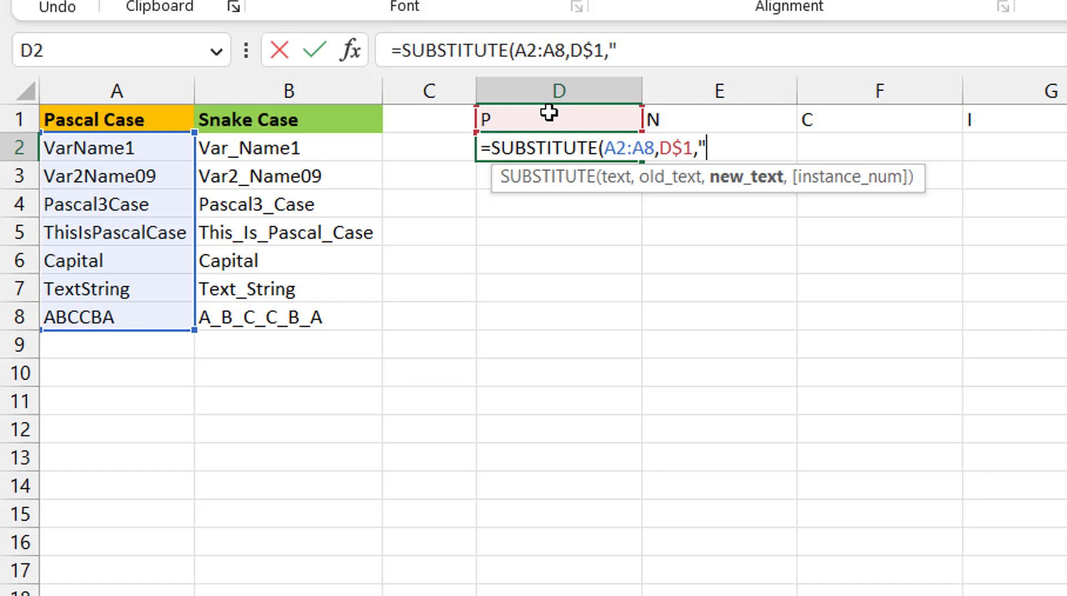
pyautogui.write('_"&')
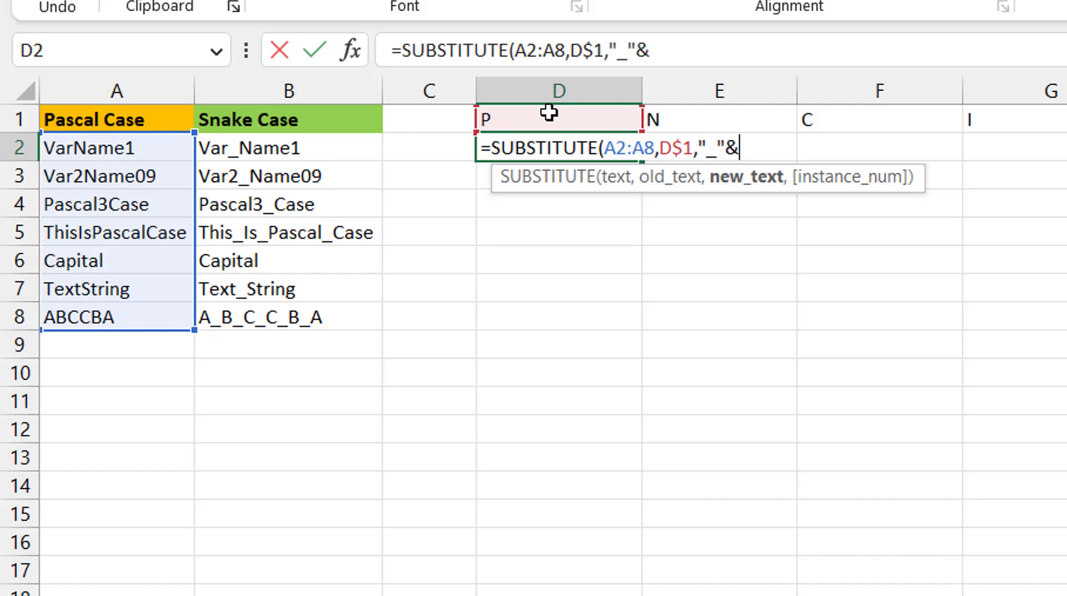
pyautogui.click(549, 113)
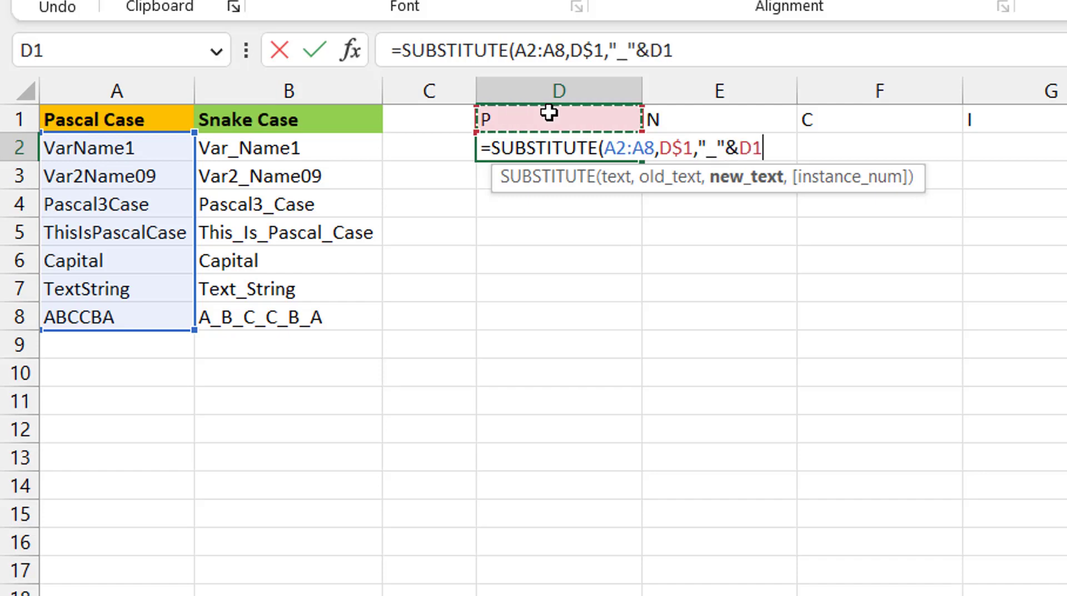
pyautogui.press('F4')
pyautogui.press('F4')
pyautogui.write(')')
pyautogui.press('Return')
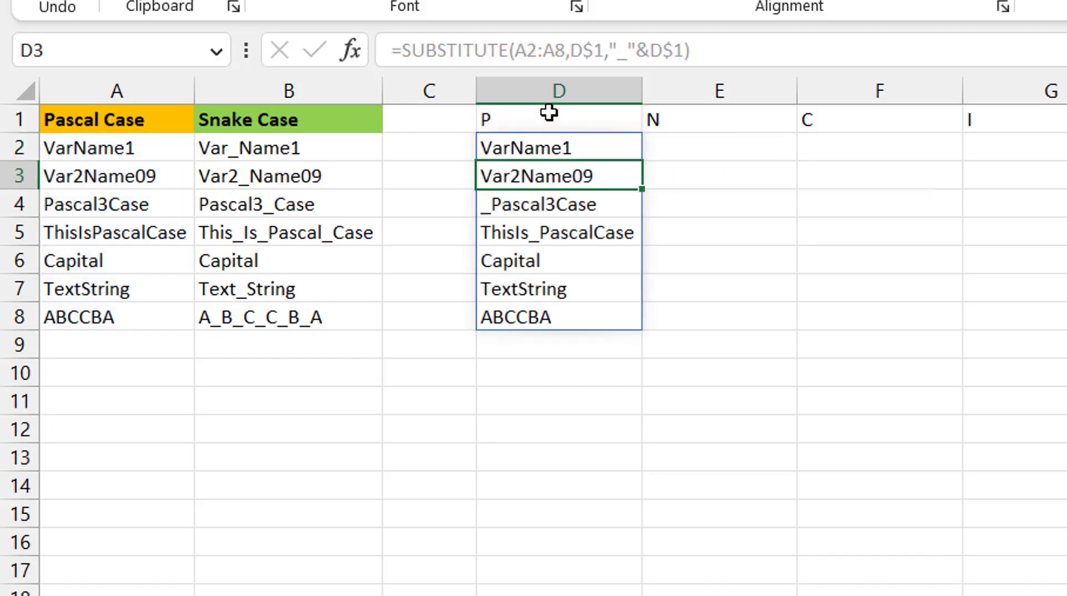
# - Copy the SUBSTITUTE formula from D2 into E2 under the letter N
pyautogui.press('Up')
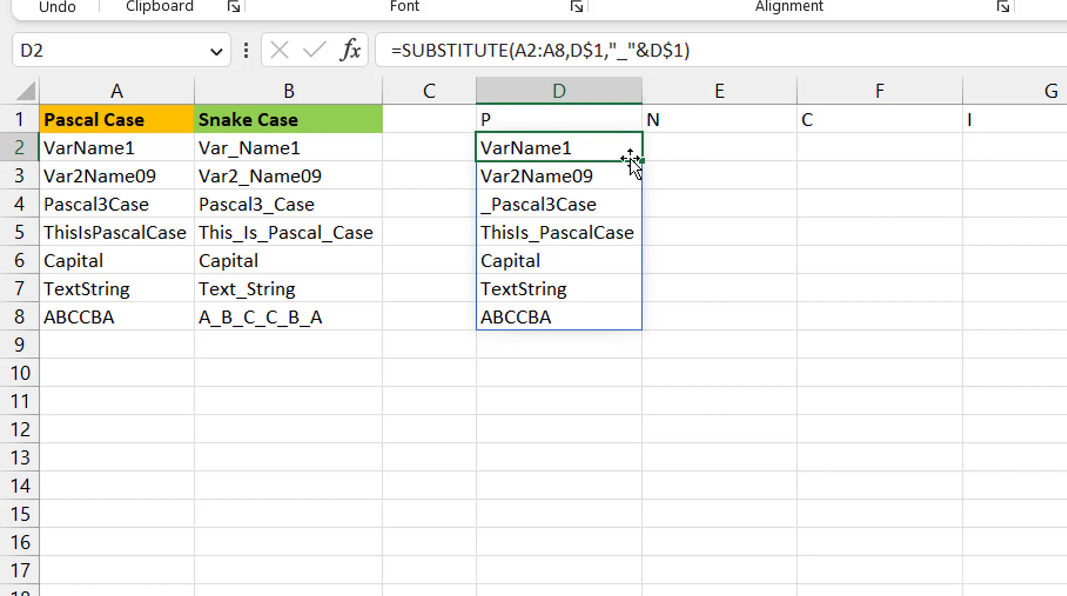
pyautogui.hotkey('ctrl', 'c')
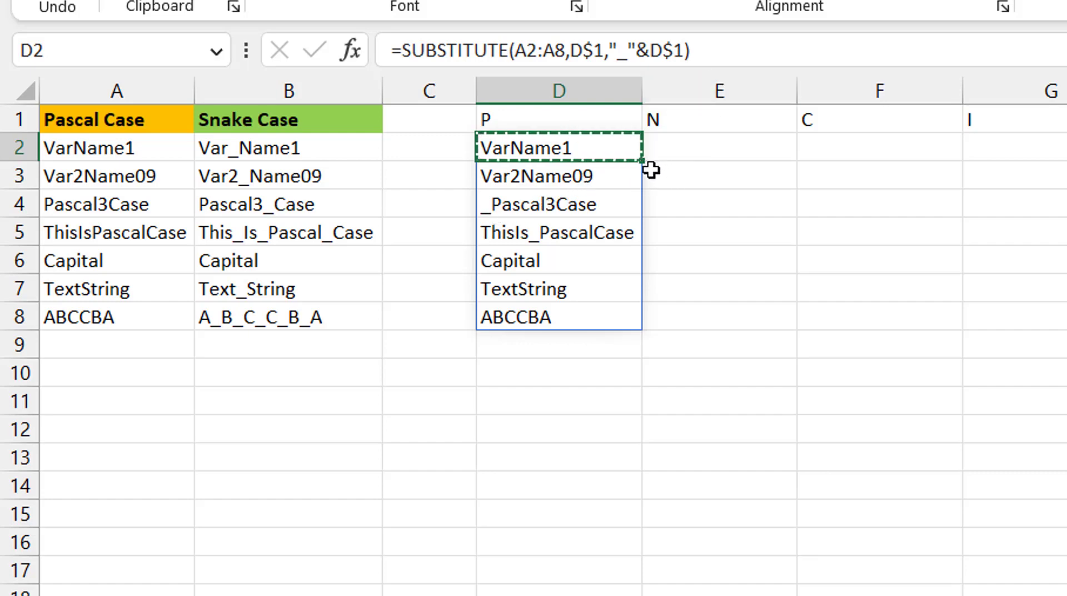
pyautogui.press('Right')
pyautogui.hotkey('ctrl', 'v')
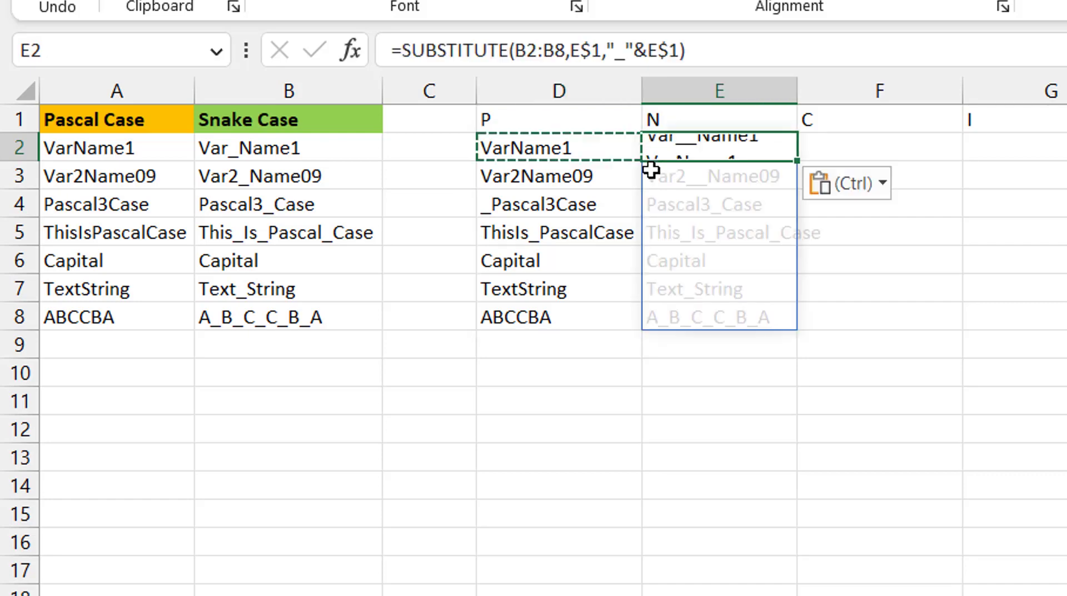
pyautogui.press('Escape')
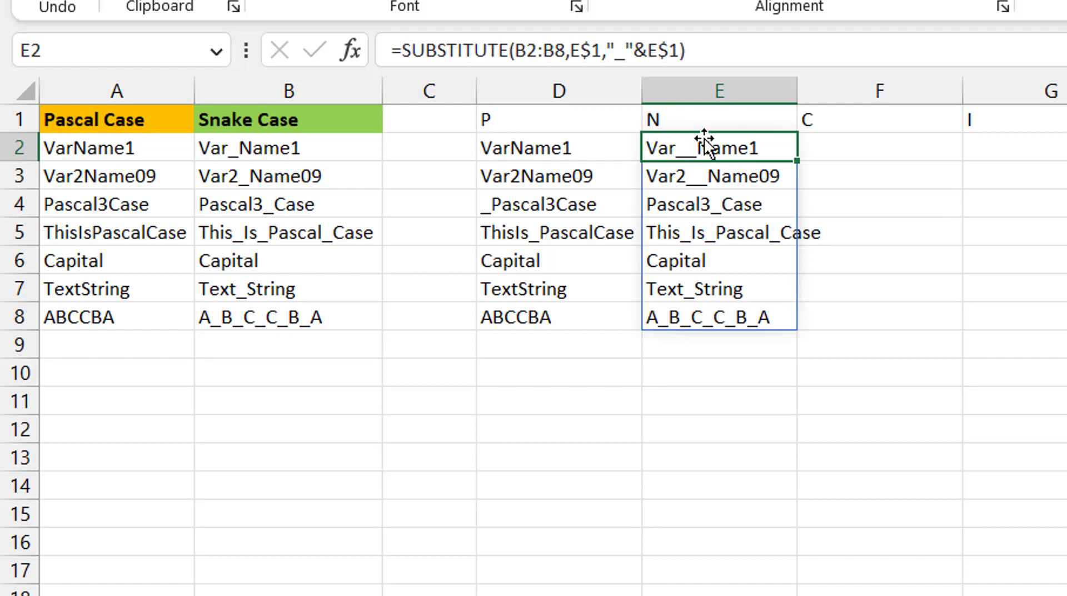
# - Change the text argument of the E2 formula to the spilled range D2#
pyautogui.doubleClick(704, 141)
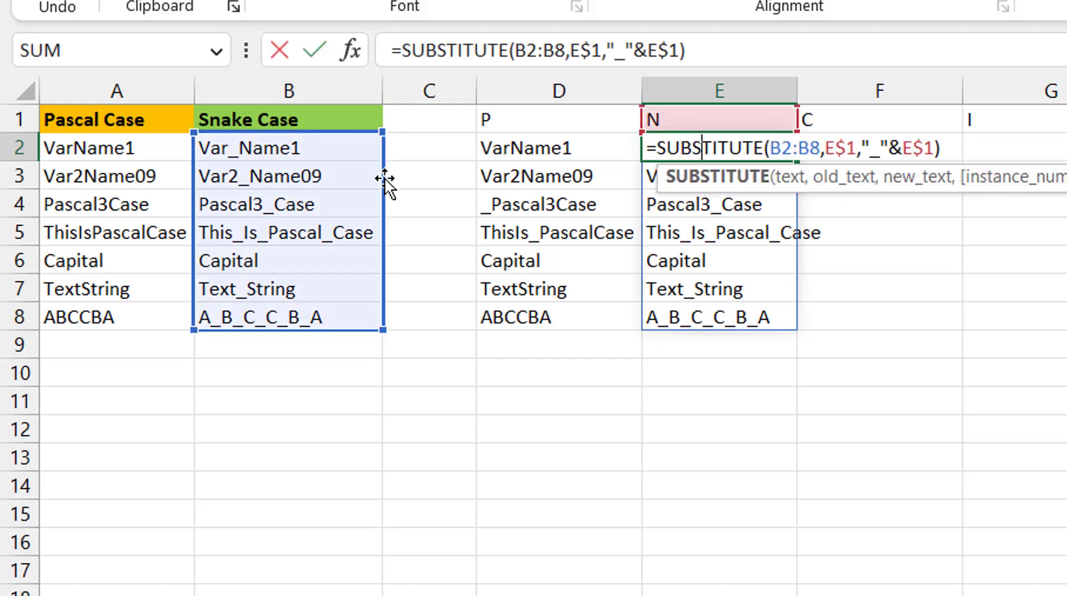
pyautogui.moveTo(381, 177); pyautogui.dragTo(543, 189)
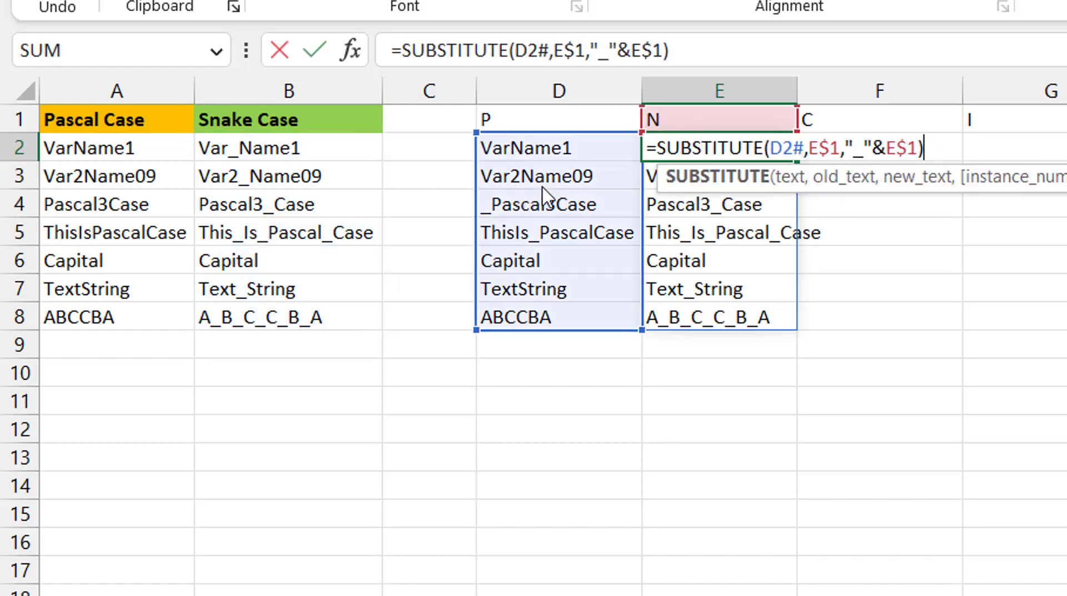
pyautogui.press('Return')
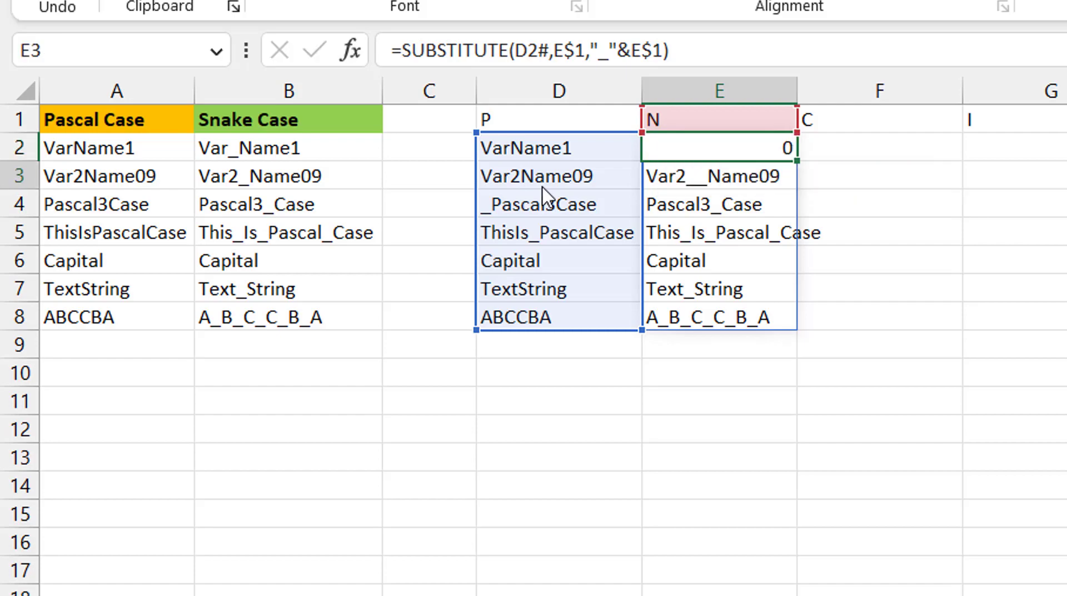
# - Copy the E2 formula across row 2 from F2 under the remaining letter headers, then select D2
pyautogui.press('Up')
pyautogui.hotkey('ctrl', 'c')
pyautogui.press('Right')
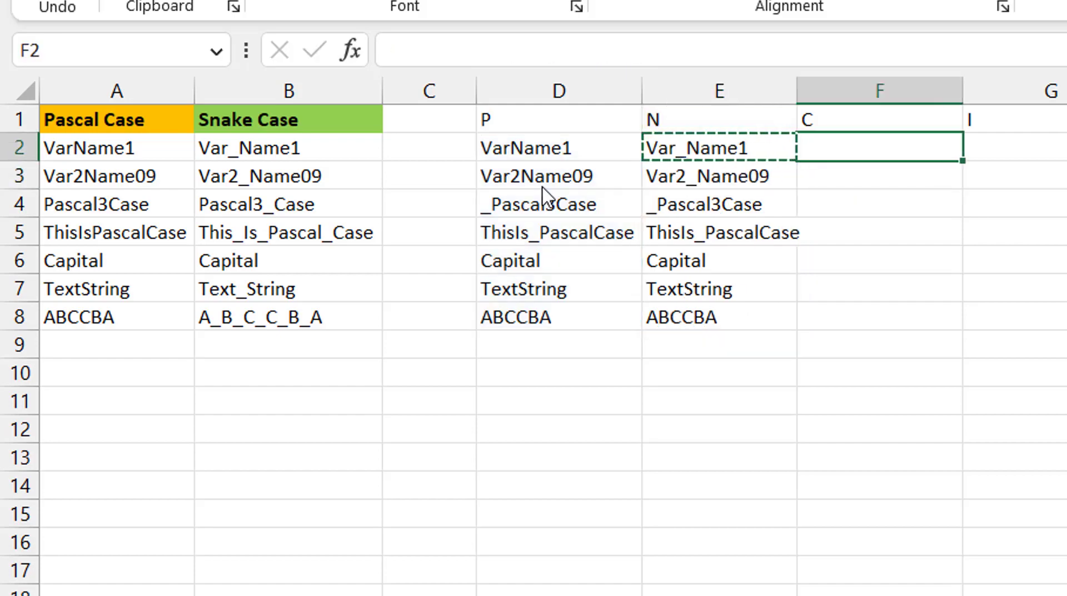
pyautogui.hotkey('shift', 'Right')
pyautogui.hotkey('shift', 'Right')
pyautogui.hotkey('shift', 'Right')
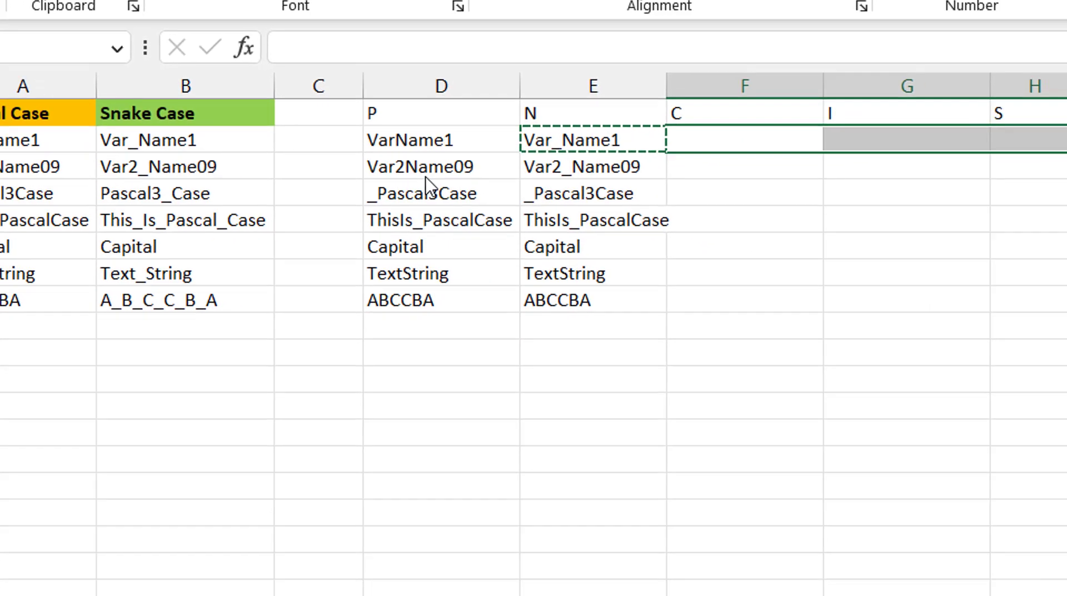
pyautogui.hotkey('shift', 'Right')
pyautogui.hotkey('shift', 'Right')
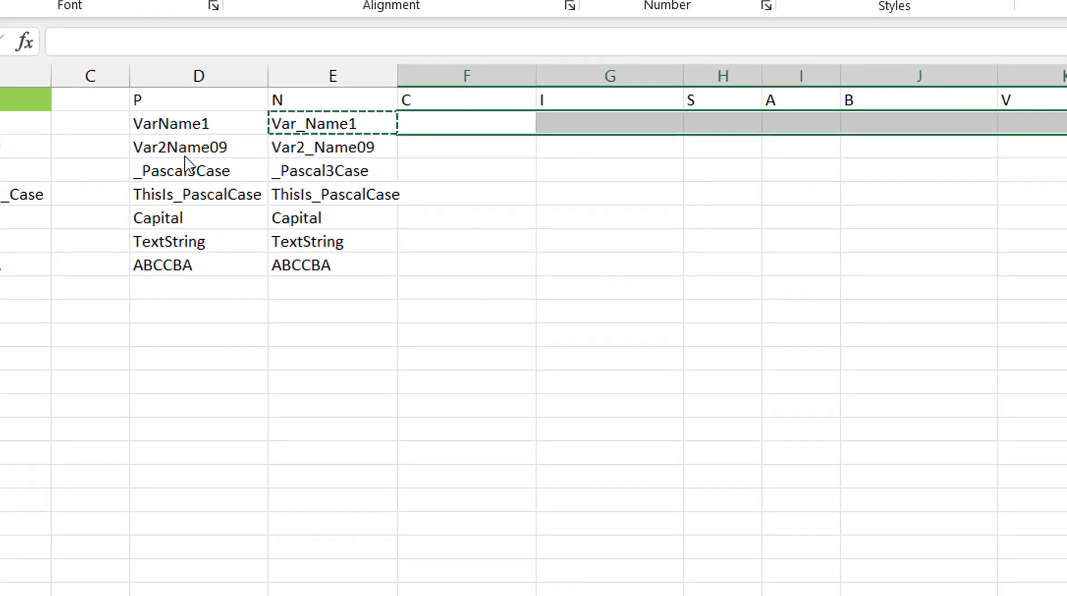
pyautogui.hotkey('ctrl', 'v')
pyautogui.press('Left')
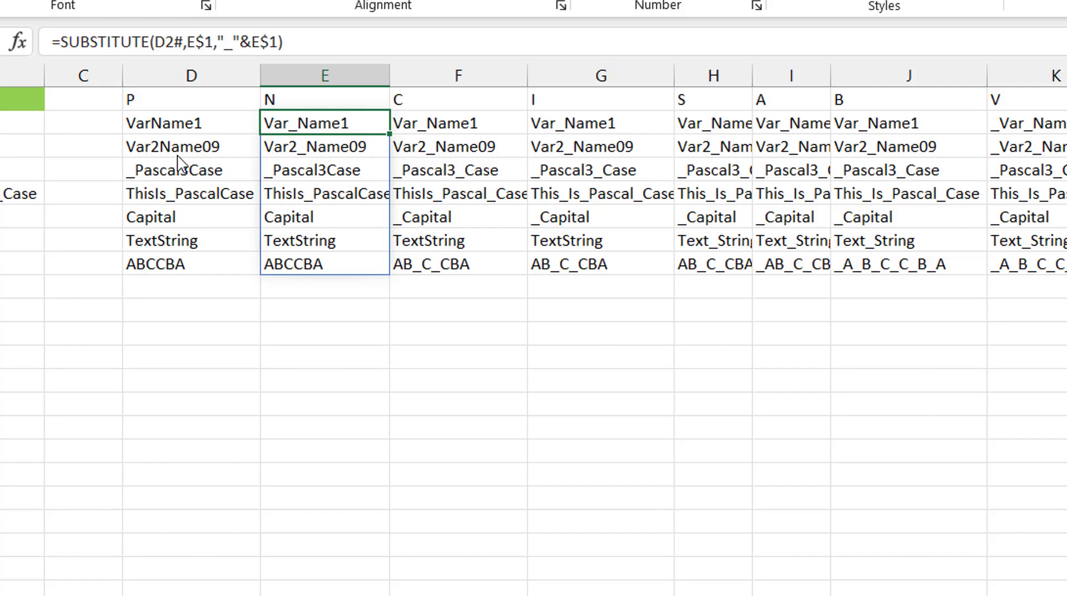
pyautogui.click(179, 121)
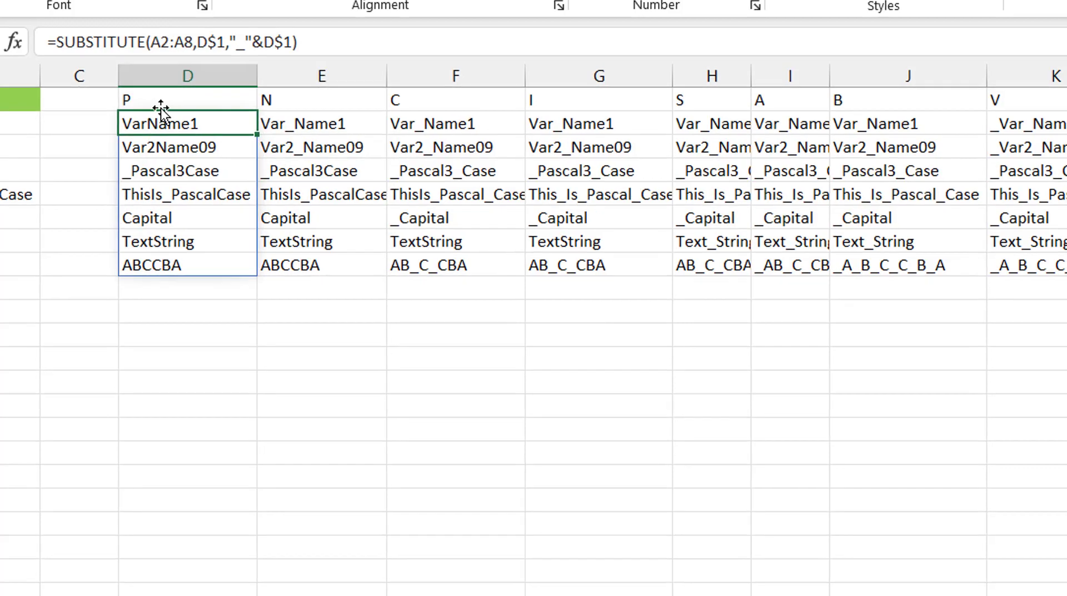
# - Examine the letter headers in row 1 and the cumulative SUBSTITUTE results in columns D through L, especially the final column L
pyautogui.click(309, 118)
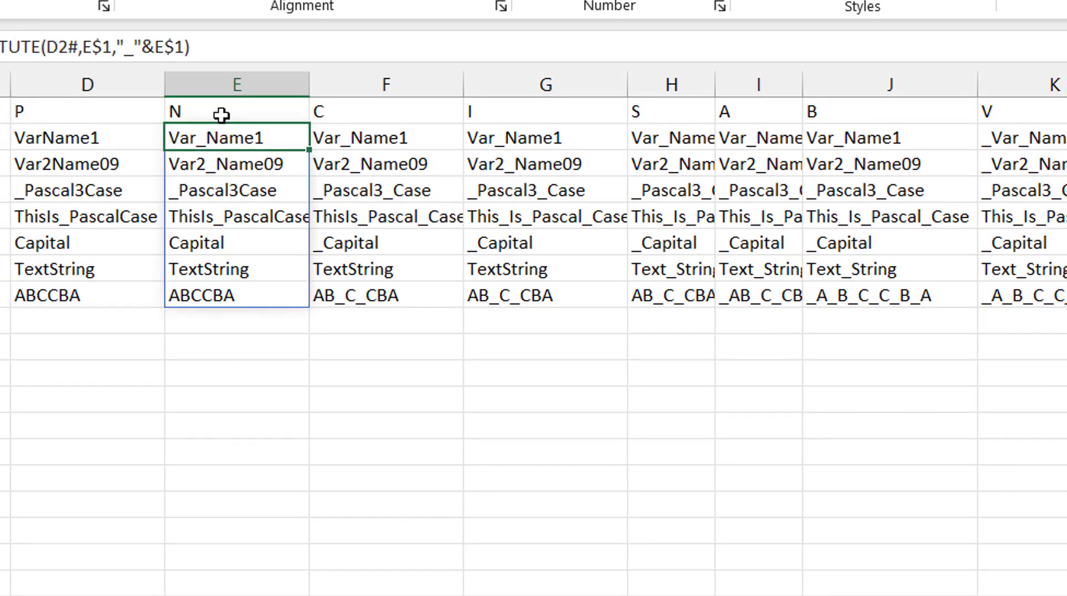
pyautogui.click(212, 114)
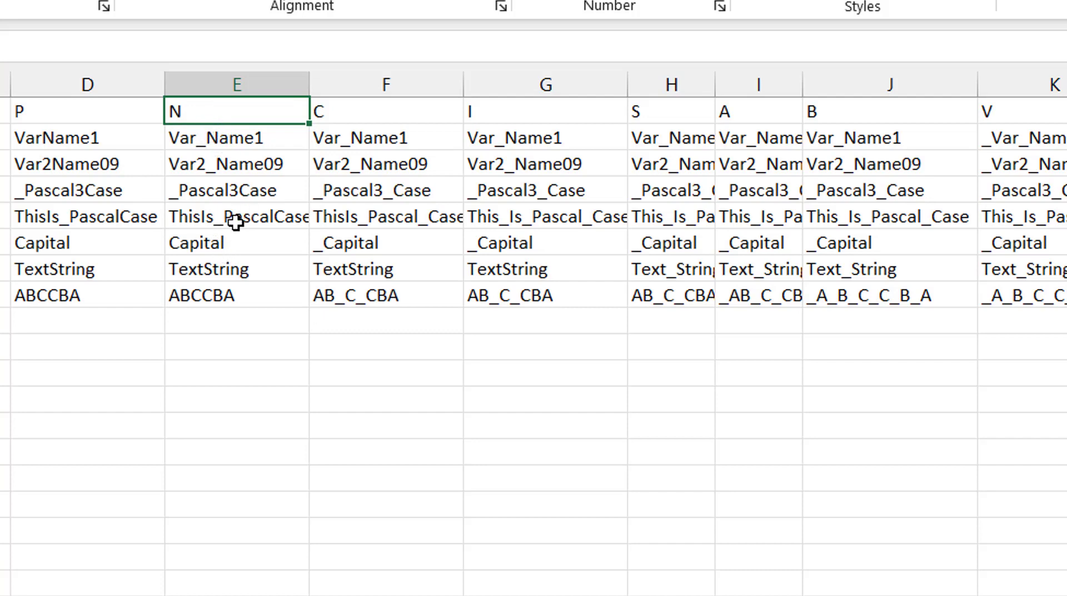
pyautogui.click(371, 111)
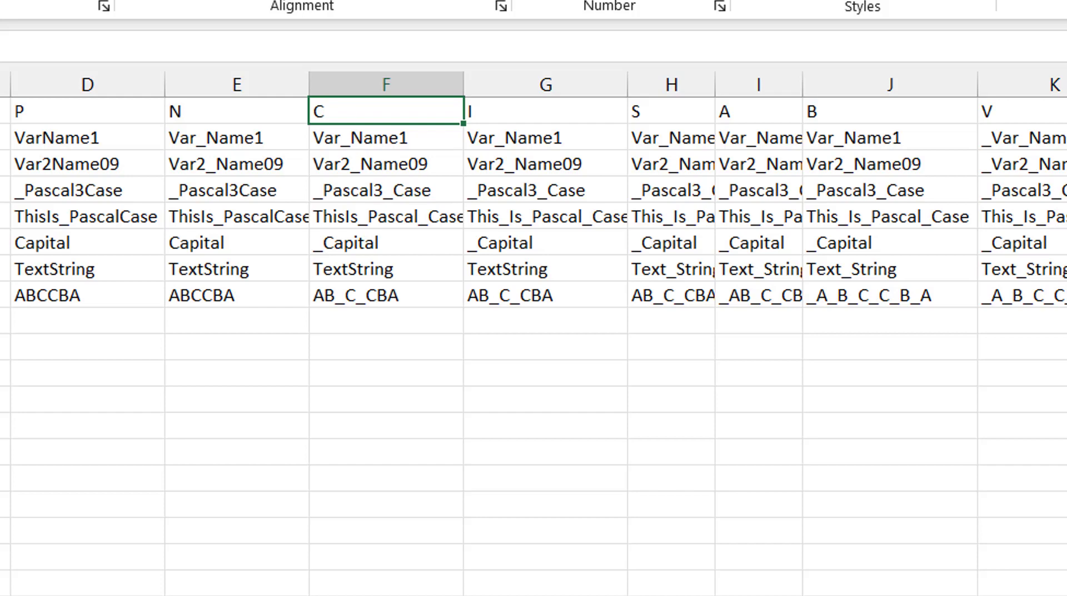
pyautogui.click(1019, 124)
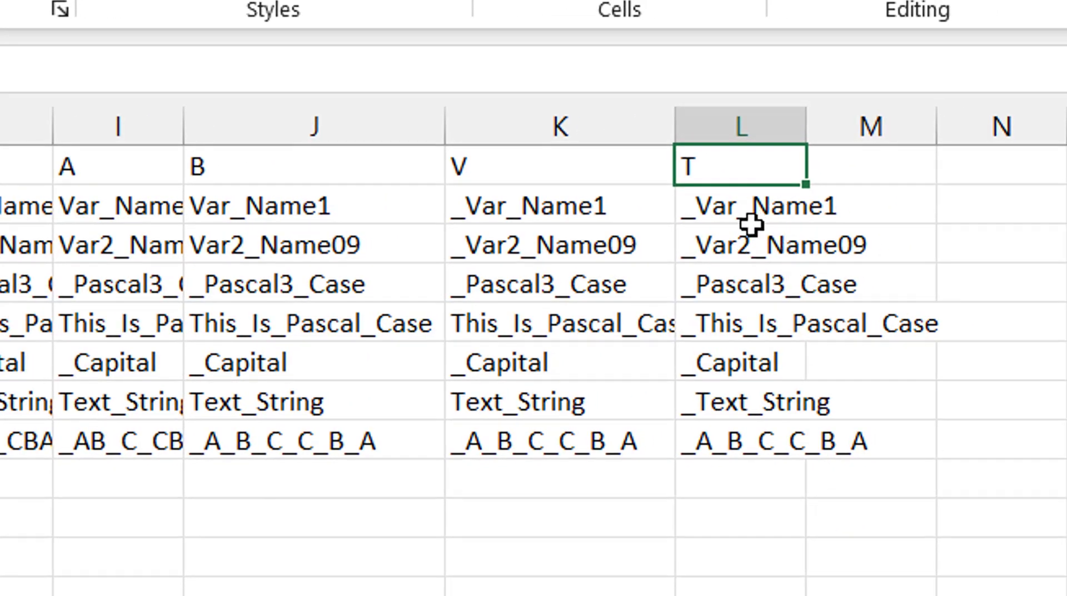
pyautogui.moveTo(753, 207); pyautogui.dragTo(752, 432)
pyautogui.click(776, 207)
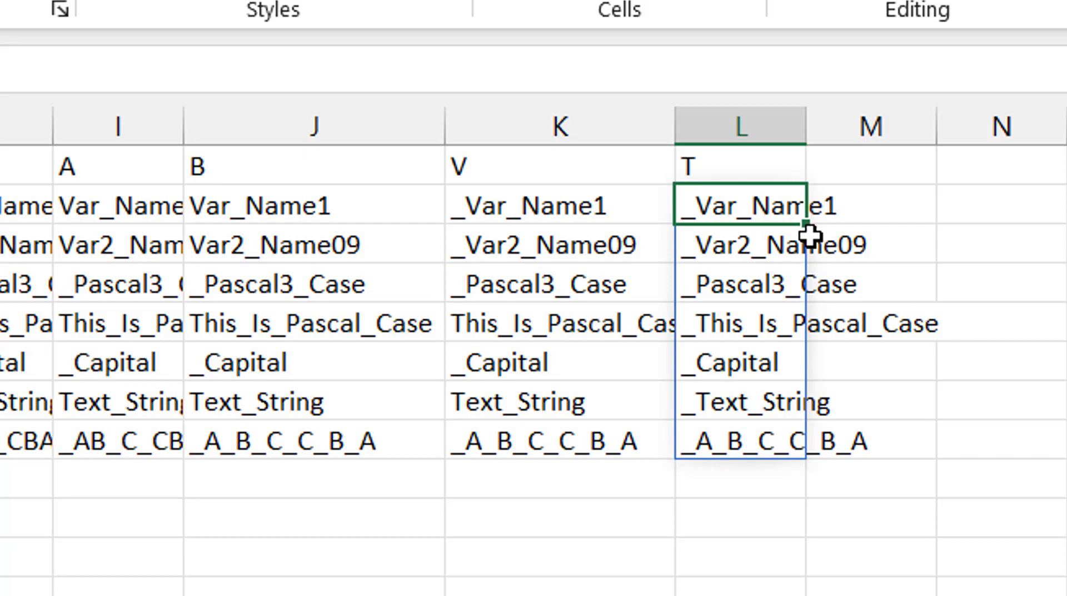
pyautogui.moveTo(757, 209); pyautogui.dragTo(778, 458)
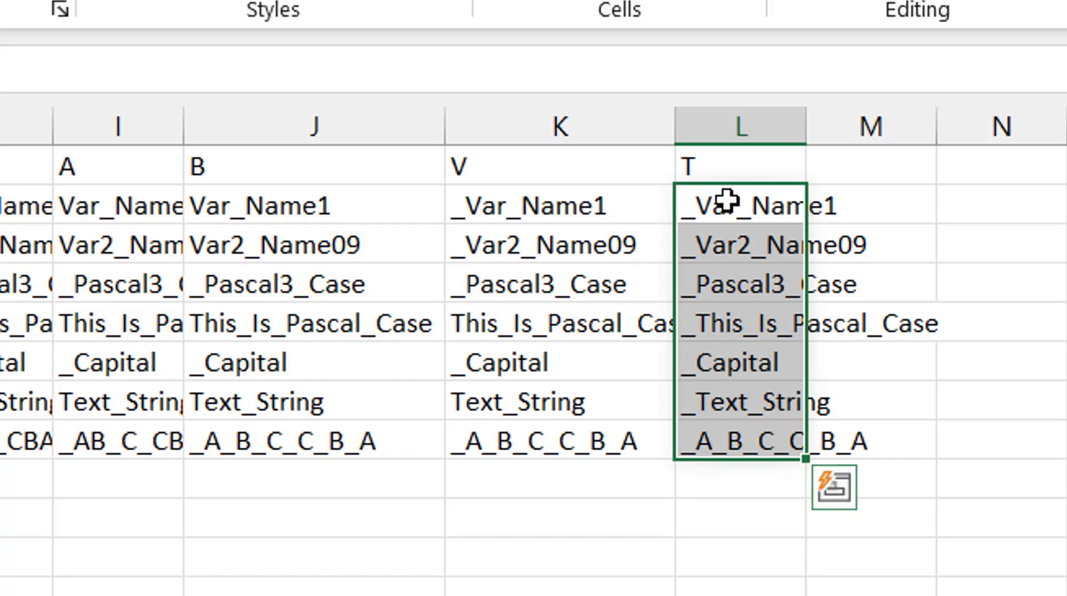
pyautogui.moveTo(726, 203); pyautogui.dragTo(731, 443)
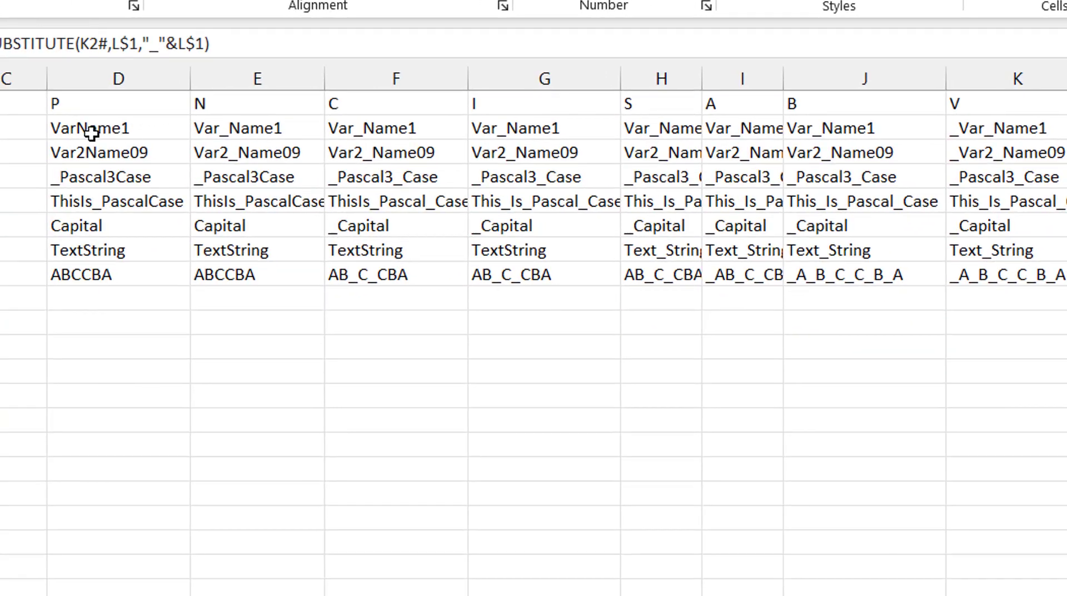
pyautogui.moveTo(90, 132); pyautogui.dragTo(1010, 271)
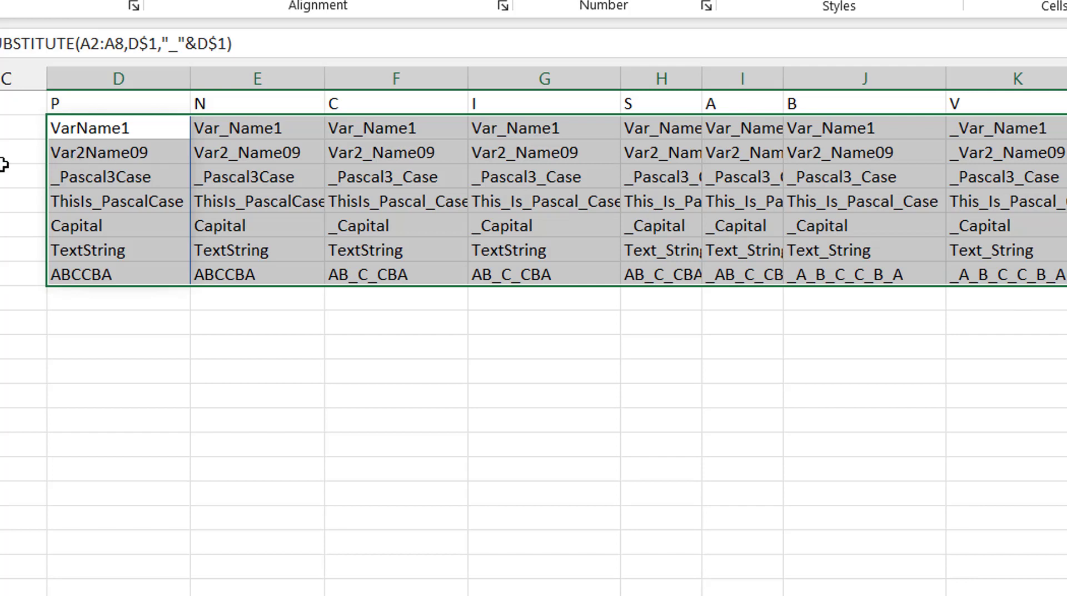
# - Review the row 2 formulas from D2 to G2 to see how each one references the preceding spilled range
pyautogui.click(97, 127)
pyautogui.press('Right')
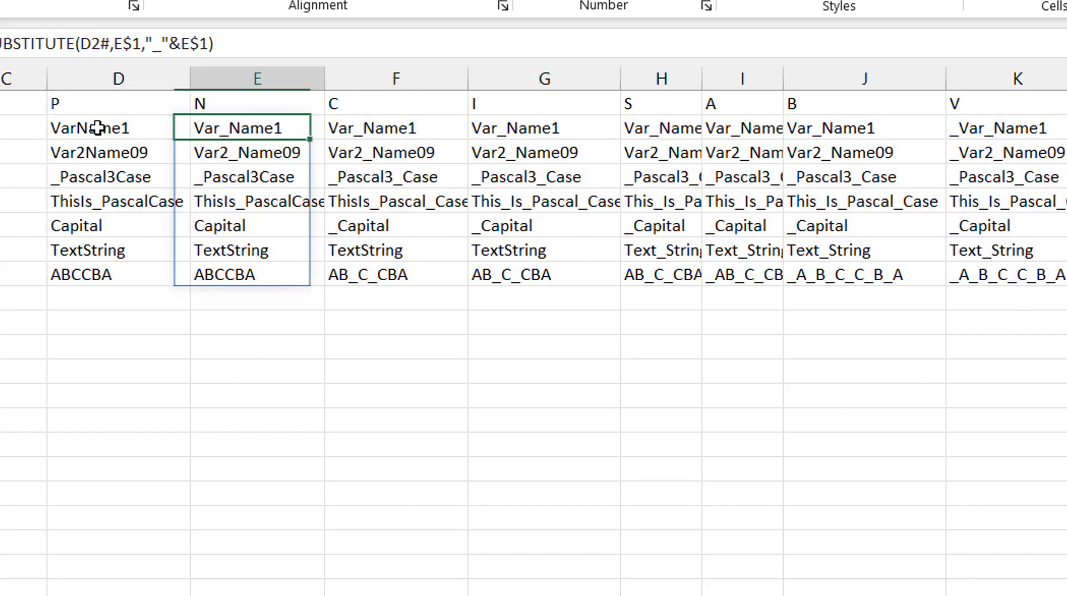
pyautogui.press('Right')
pyautogui.press('Right')
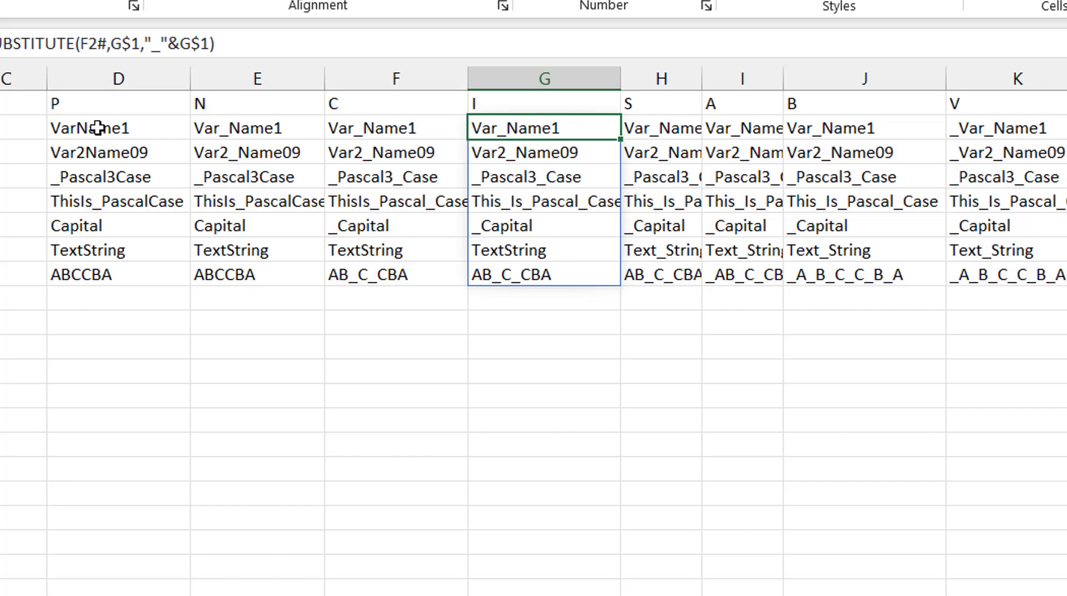
pyautogui.press('Left')
pyautogui.press('Left')
pyautogui.press('Left')
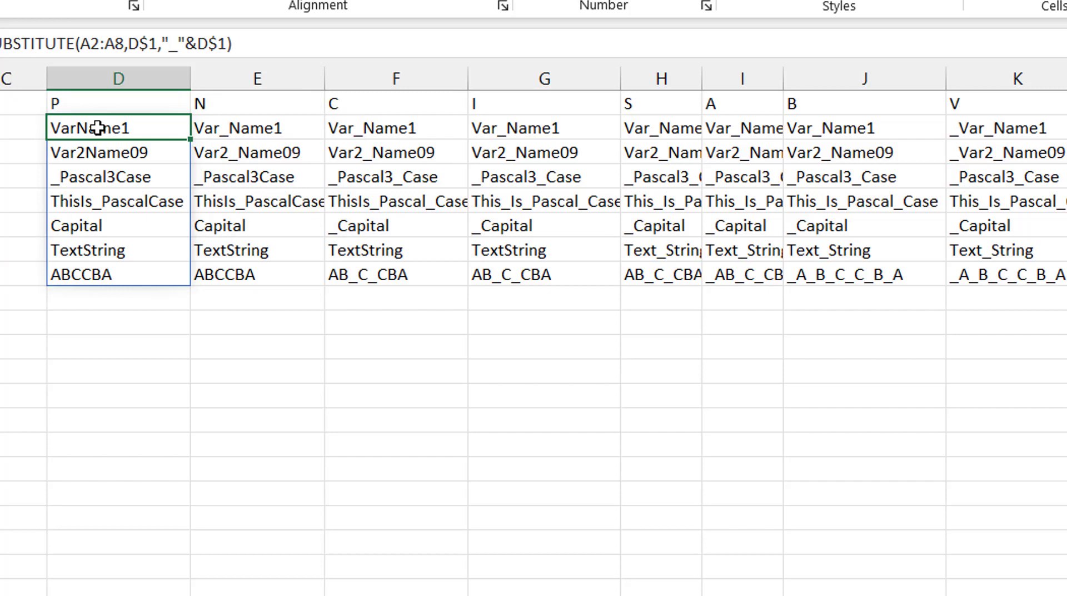
# - Compare the spilled results in rows 2 to 8 of columns D, E and F, then go to L2
pyautogui.hotkey('shift', 'Down')
pyautogui.hotkey('shift', 'Down')
pyautogui.hotkey('shift', 'Down')
pyautogui.hotkey('shift', 'Down')
pyautogui.hotkey('shift', 'Down')
pyautogui.hotkey('shift', 'Down')
pyautogui.press('Right')
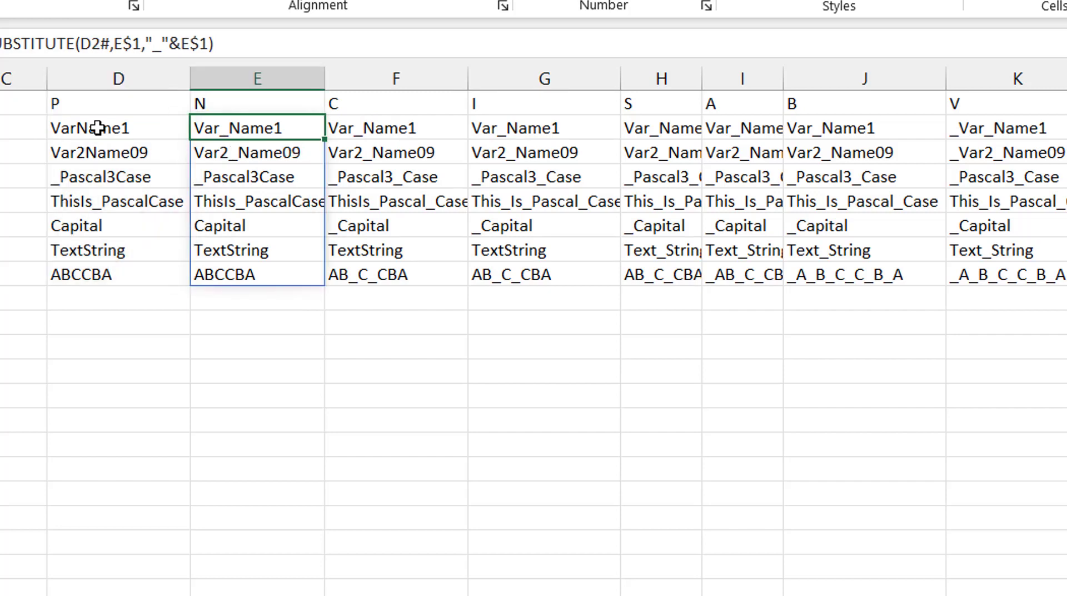
pyautogui.hotkey('shift', 'Down')
pyautogui.hotkey('shift', 'Down')
pyautogui.hotkey('shift', 'Down')
pyautogui.hotkey('shift', 'Down')
pyautogui.hotkey('shift', 'Down')
pyautogui.hotkey('shift', 'Down')
pyautogui.press('Right')
pyautogui.hotkey('shift', 'Down')
pyautogui.hotkey('shift', 'Down')
pyautogui.hotkey('shift', 'Down')
pyautogui.hotkey('shift', 'Down')
pyautogui.hotkey('shift', 'Down')
pyautogui.hotkey('shift', 'Down')
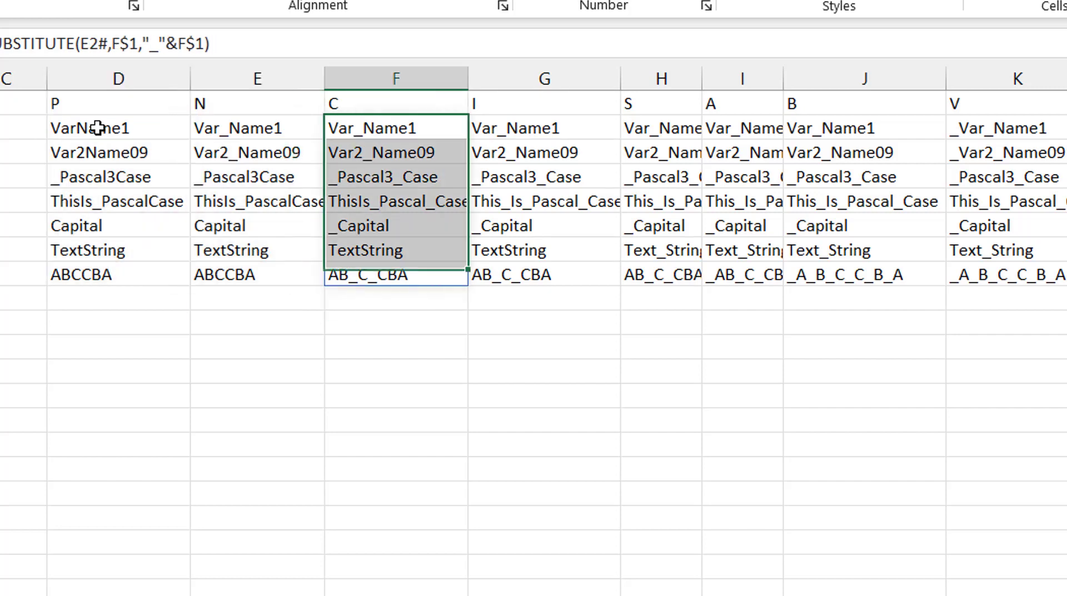
pyautogui.press('Left')
pyautogui.press('Left')
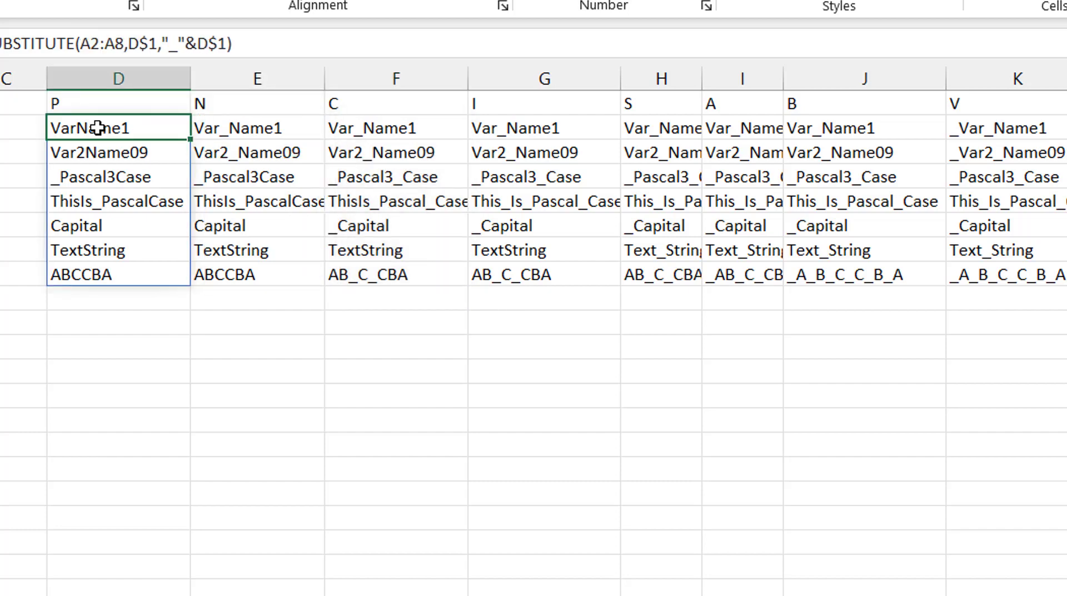
pyautogui.hotkey('ctrl', 'Right')
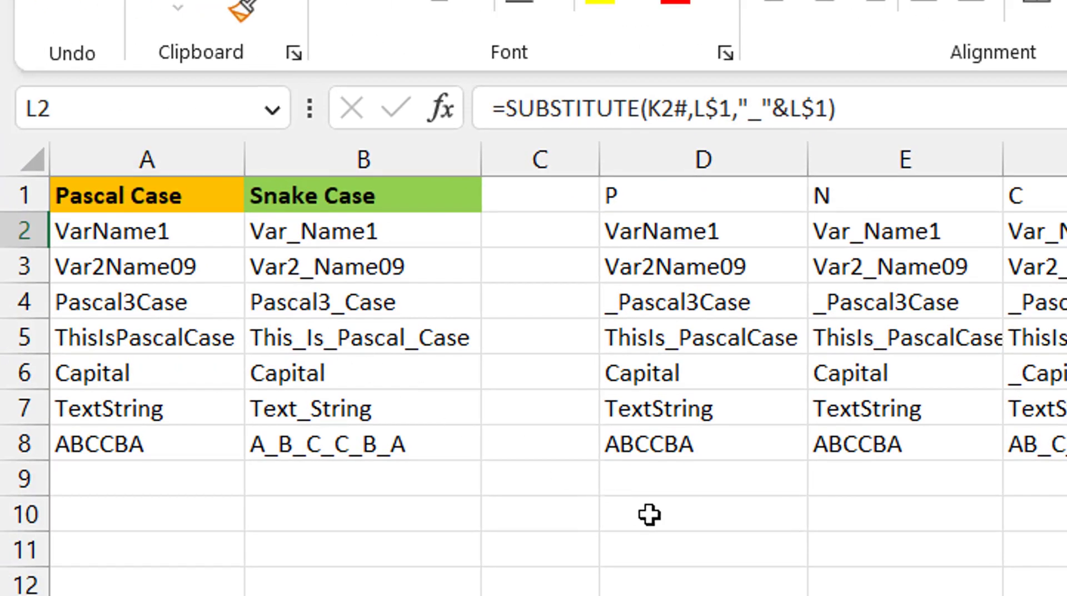
# - Delete the helper letter headers and SUBSTITUTE formulas in D1:L8
pyautogui.click(674, 195)
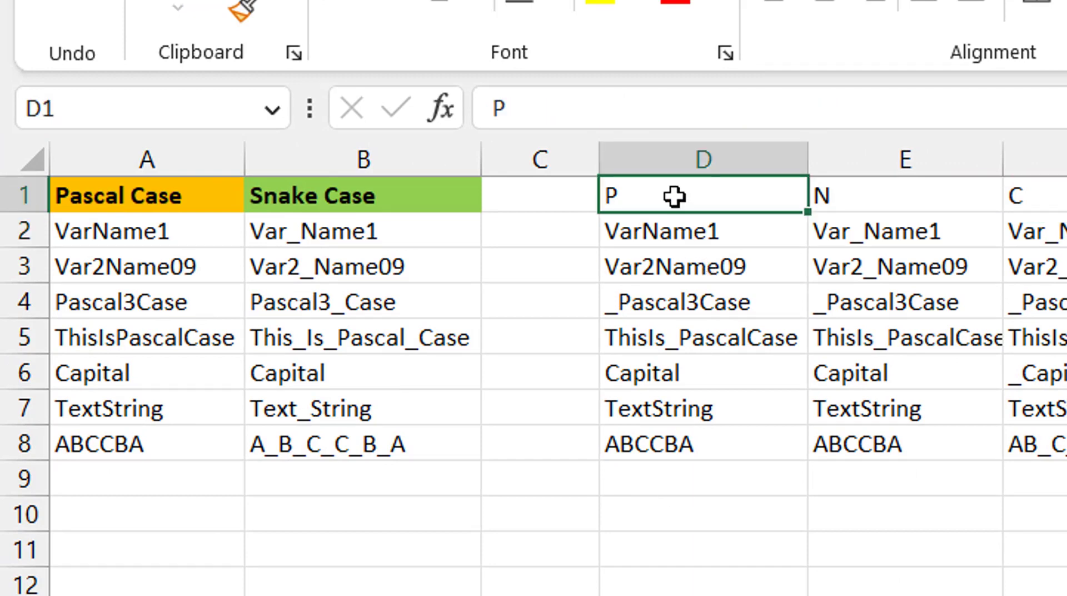
pyautogui.hotkey('ctrl', 'shift', 'Right')
pyautogui.hotkey('ctrl', 'shift', 'Down')
pyautogui.press('Delete')
# - Start a REDUCE formula in D2 with A2:A8 as the initial value
pyautogui.press('Left')
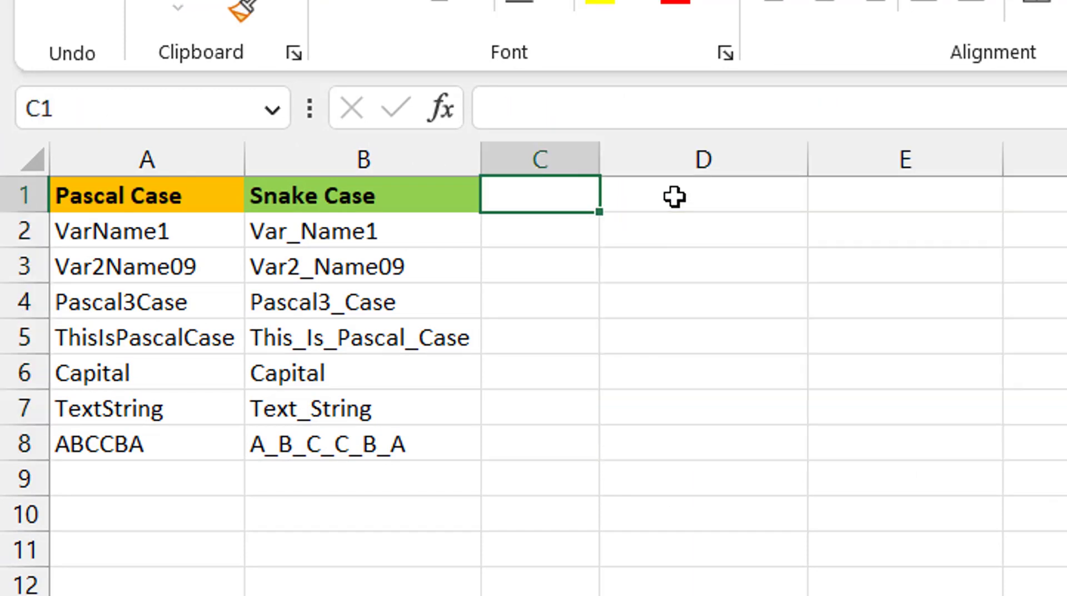
pyautogui.press('Down')
pyautogui.press('Right')
pyautogui.write('=reduce')
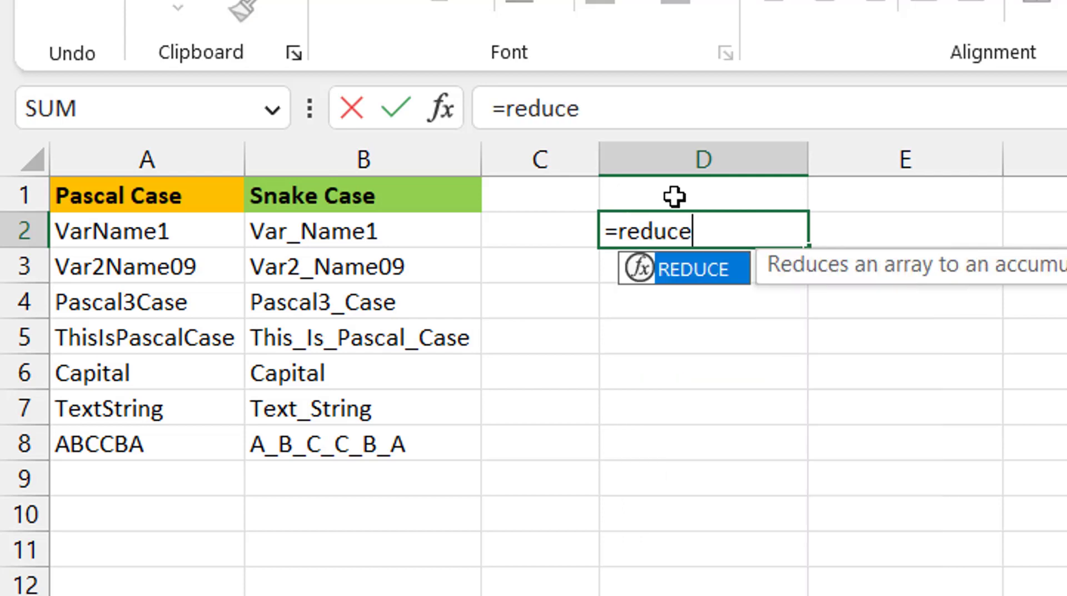
pyautogui.press('Tab')
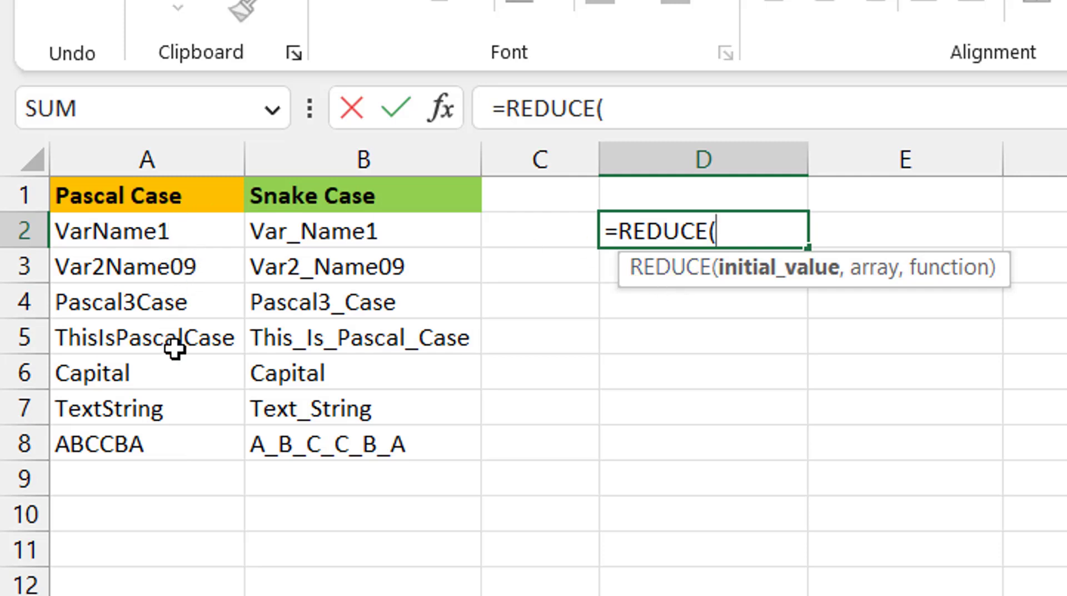
pyautogui.moveTo(191, 240); pyautogui.dragTo(180, 445)
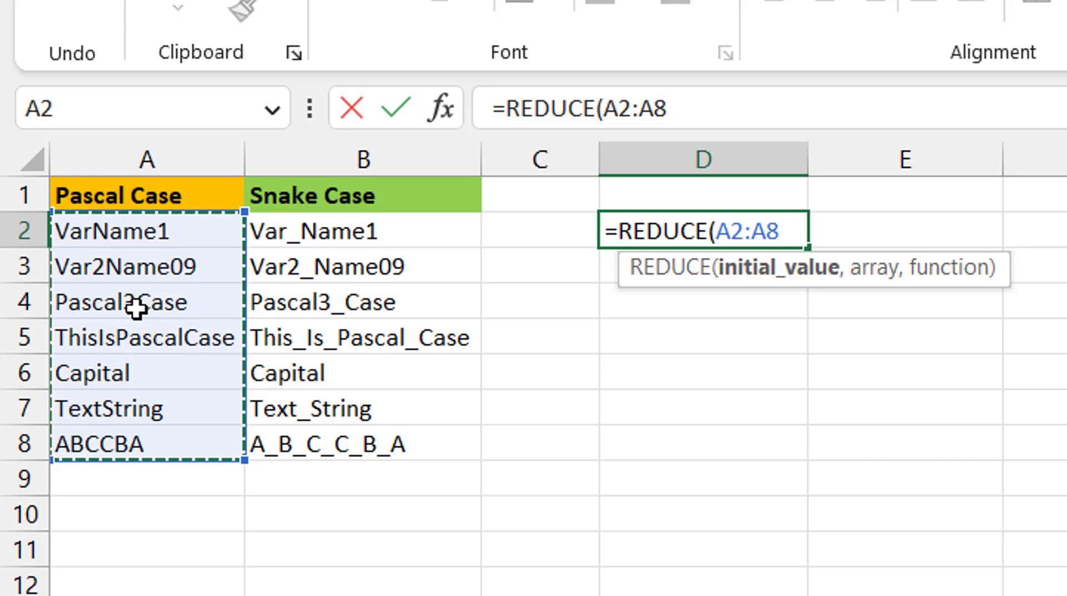
pyautogui.click(717, 105)
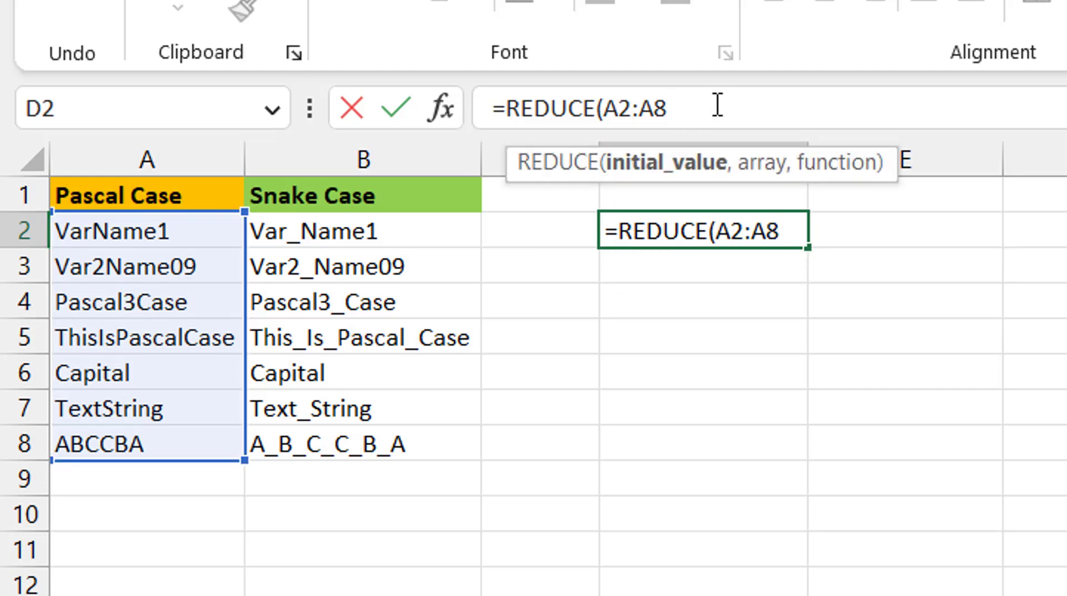
pyautogui.write(',')
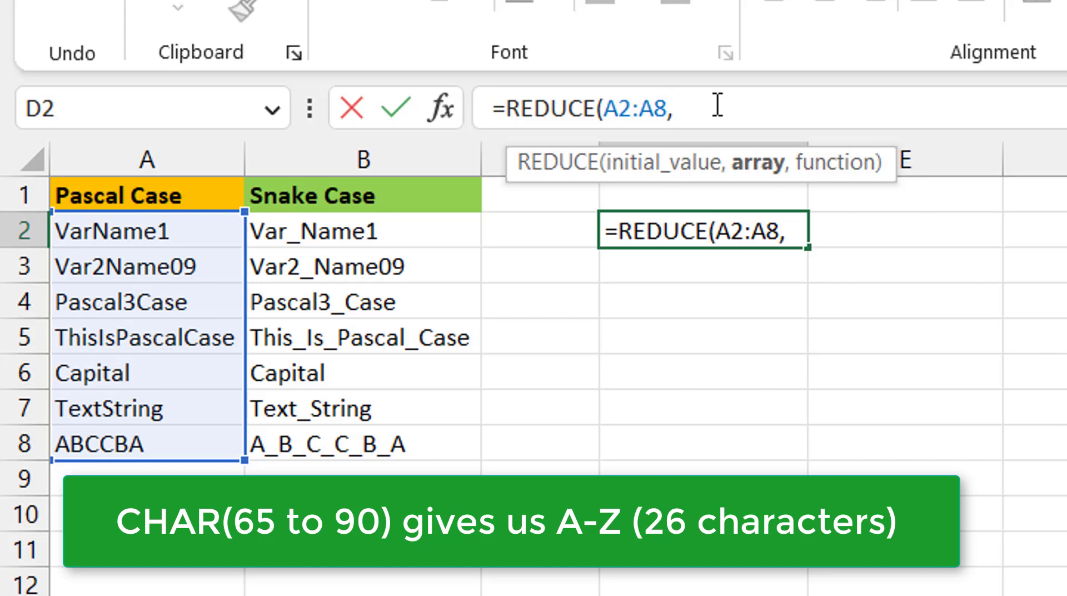
# - Enter CHAR(SEQUENCE(26,,65)) as the array argument of the REDUCE formula
pyautogui.write('char')
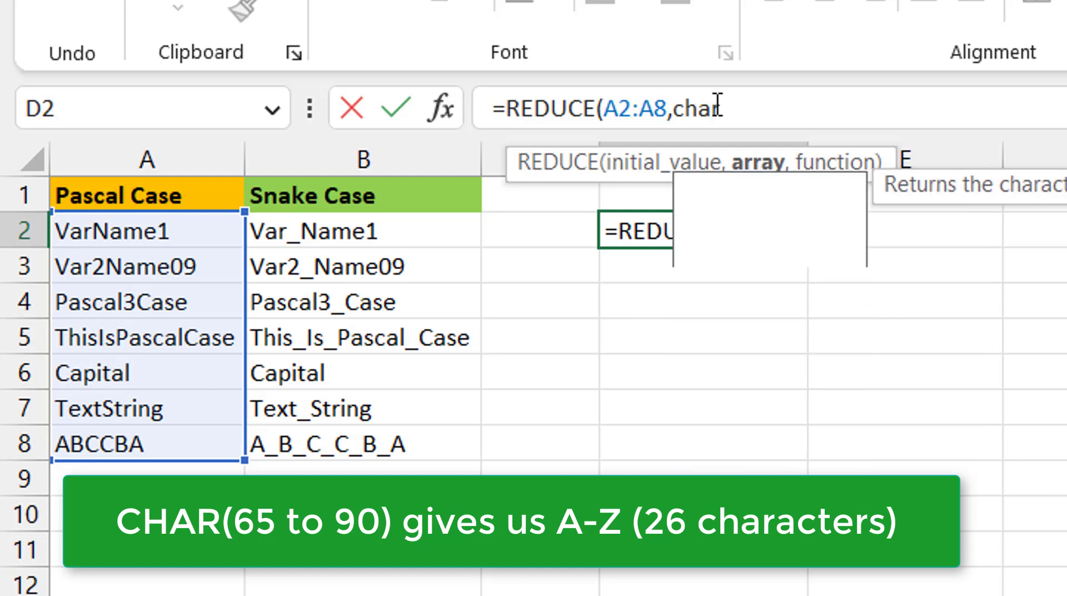
pyautogui.write('(sequ')
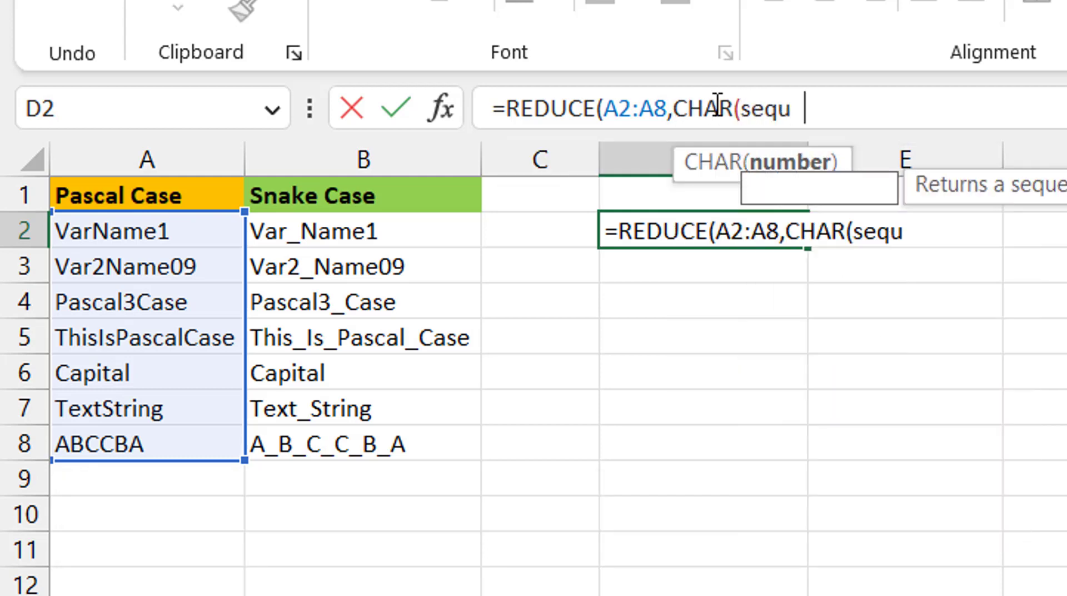
pyautogui.press('Tab')
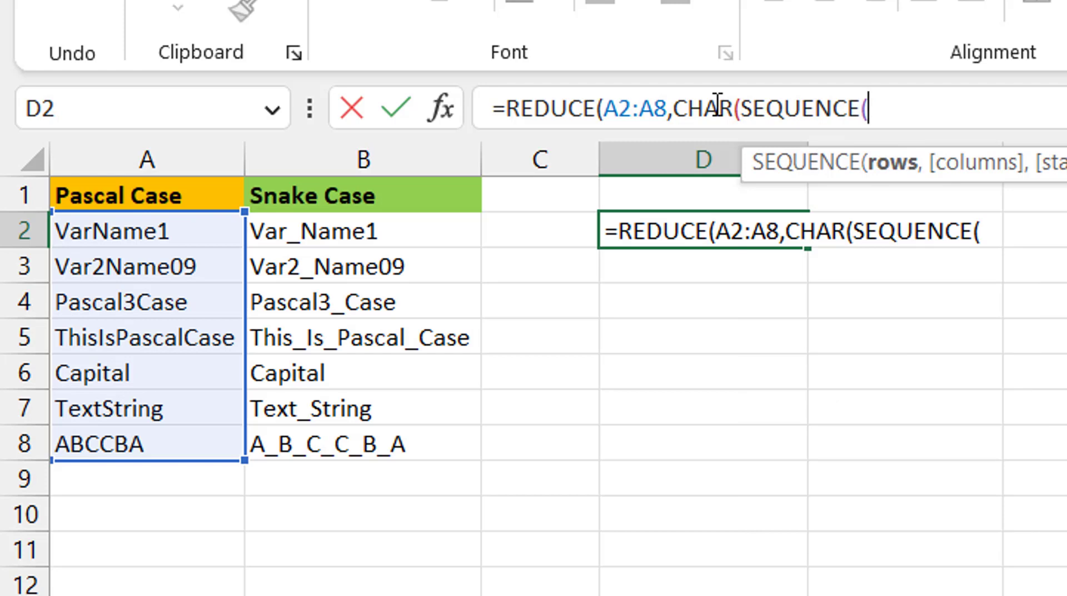
pyautogui.write('26')
pyautogui.write(',,')
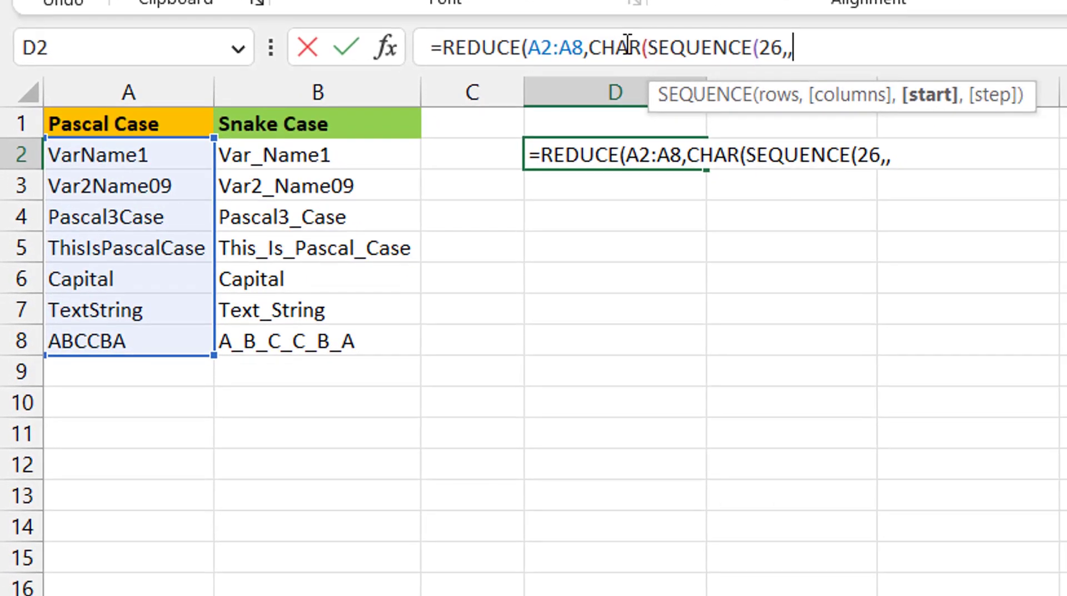
pyautogui.write('65')
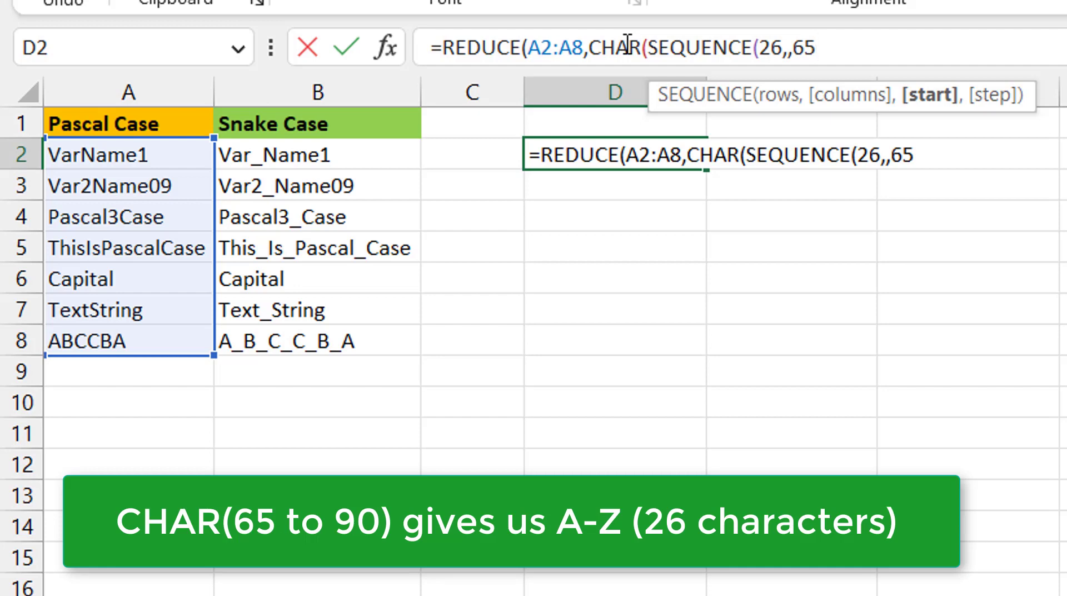
pyautogui.write('))')
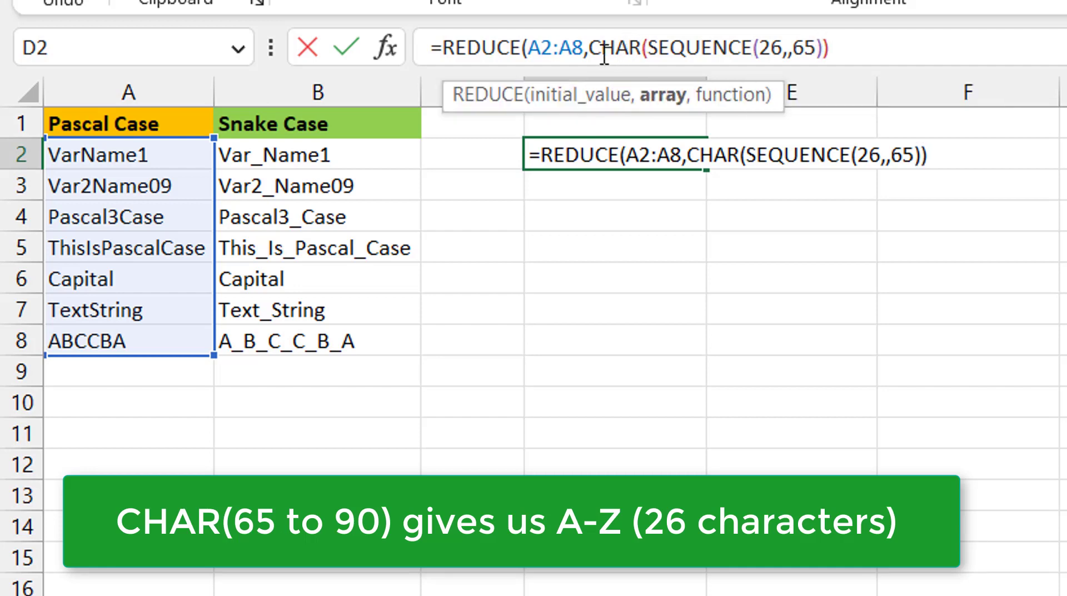
# - Evaluate the CHAR(SEQUENCE(26,,65)) part inside the formula to inspect its array, and restore the expression
pyautogui.moveTo(587, 47); pyautogui.dragTo(876, 65)
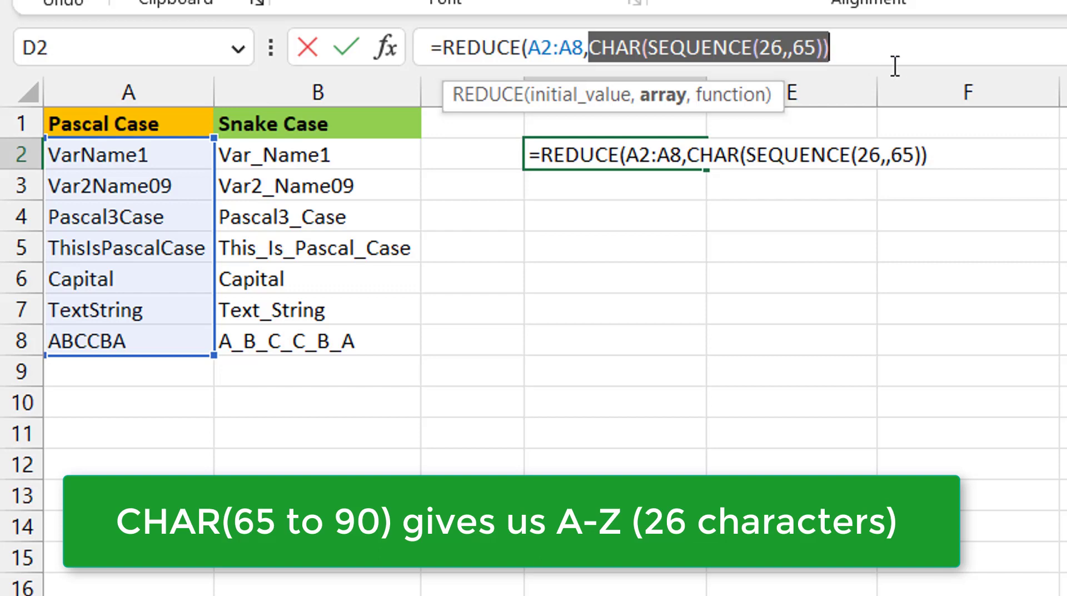
pyautogui.press('F9')
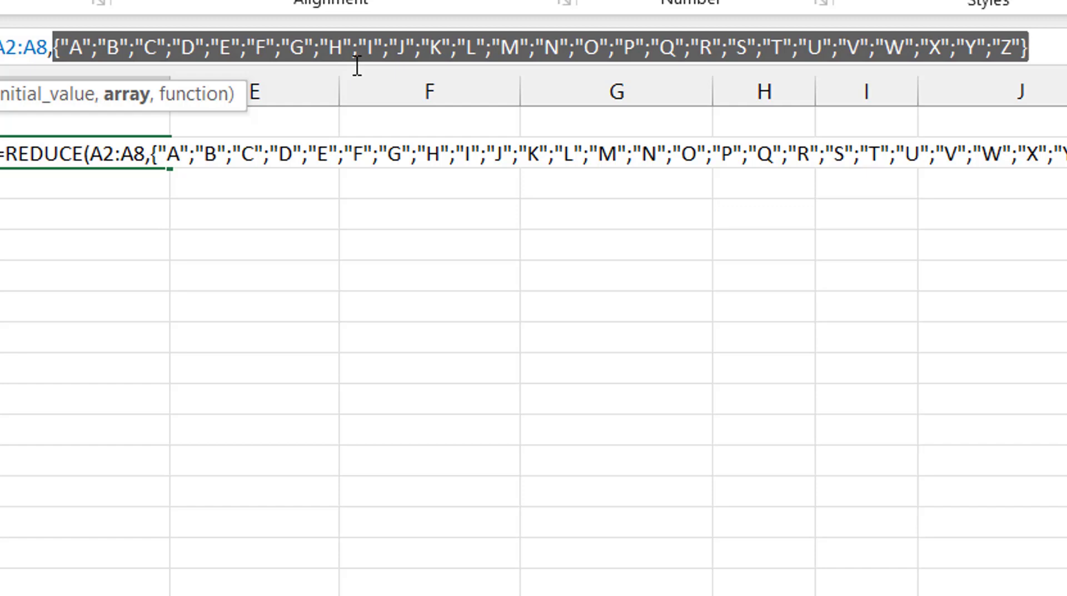
pyautogui.hotkey('ctrl', 'z')
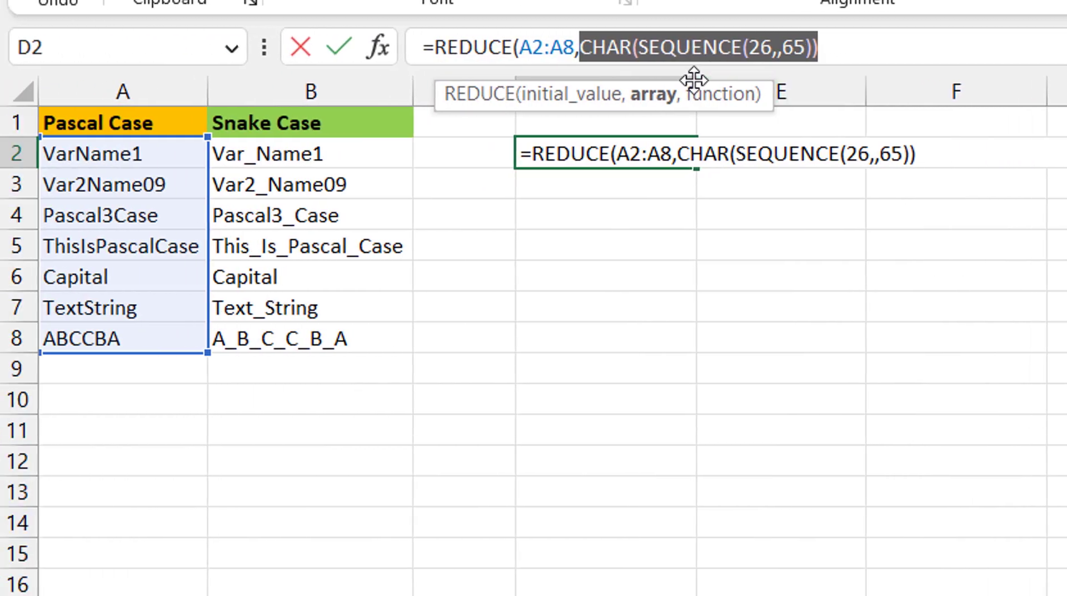
# - Add a LAMBDA with the parameters acc and iter as the function argument of the REDUCE formula in D2
pyautogui.write(',')
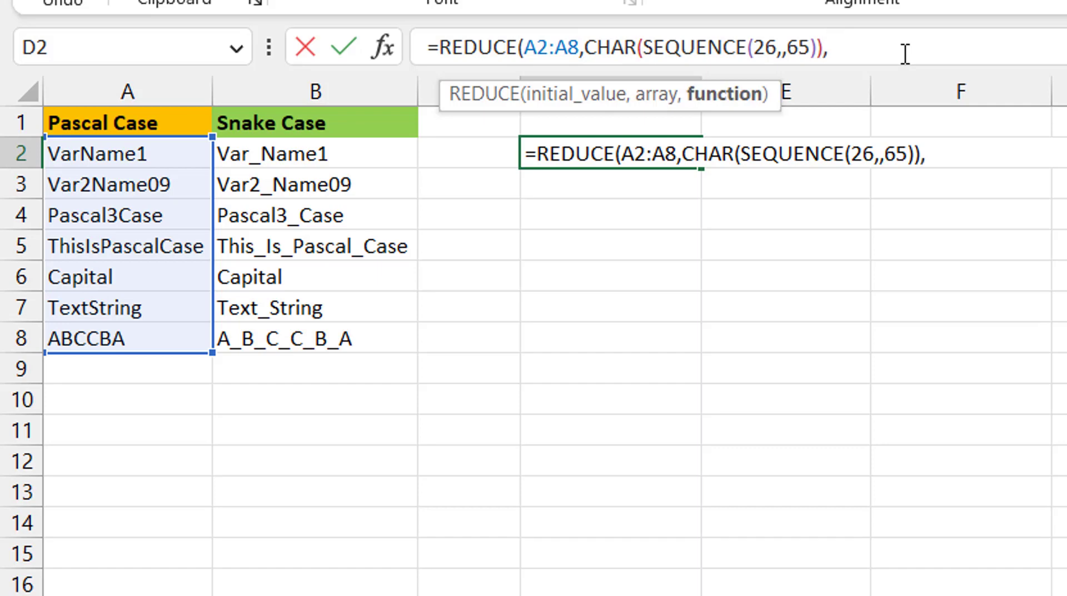
pyautogui.write('lamb')
pyautogui.press('Tab')
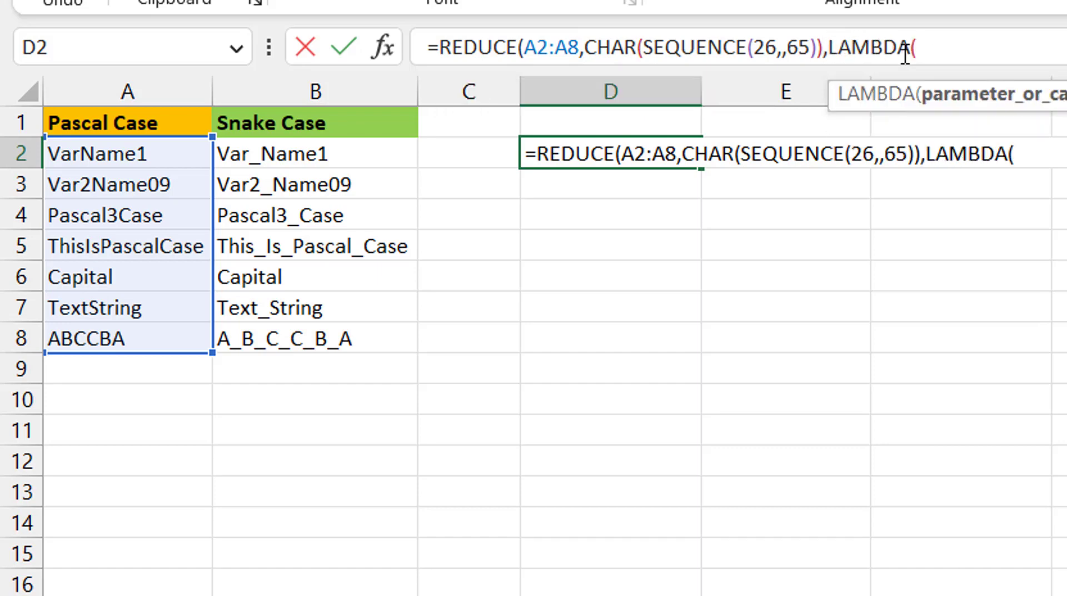
pyautogui.write('acc')
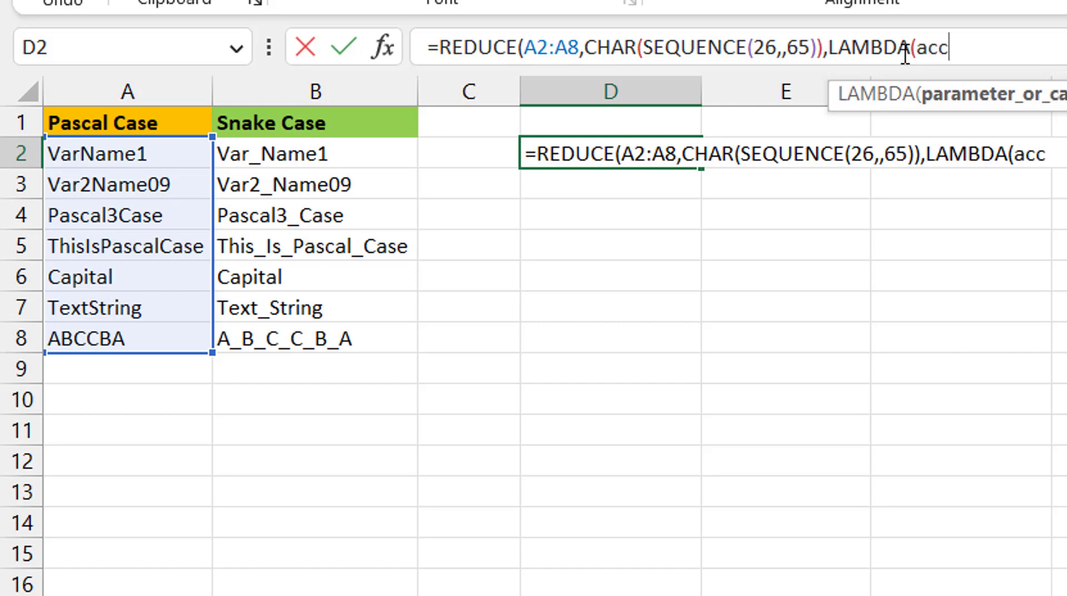
pyautogui.write(',')
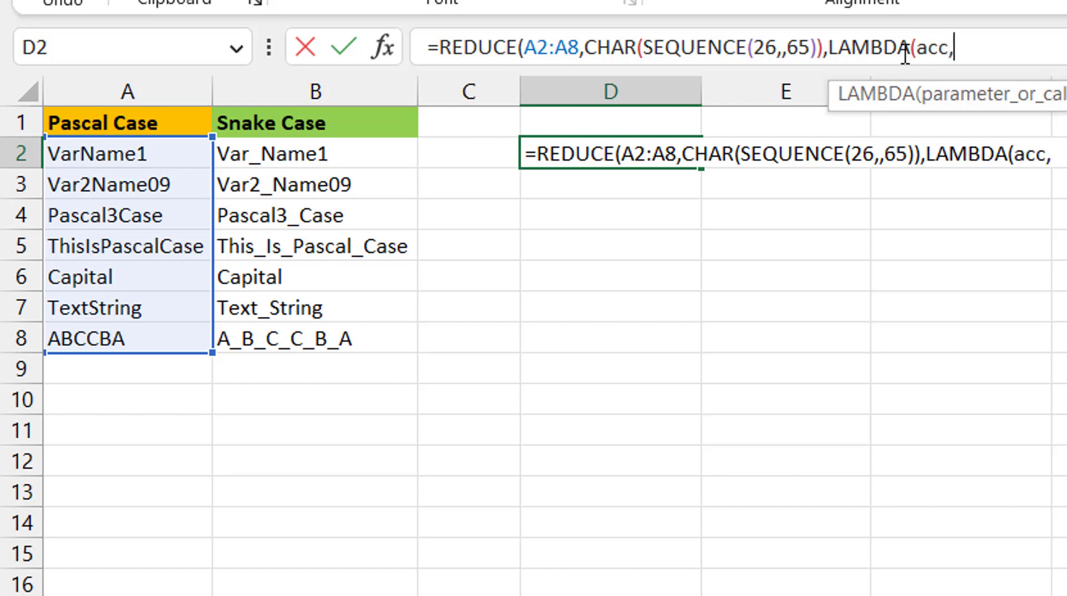
pyautogui.write('iter')
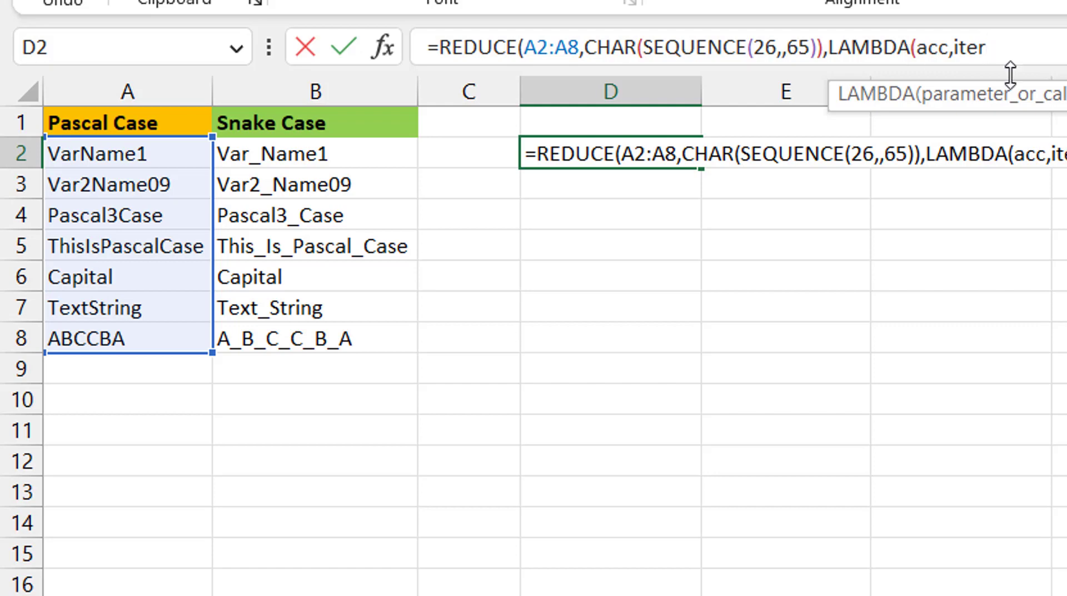
pyautogui.click(1064, 154)
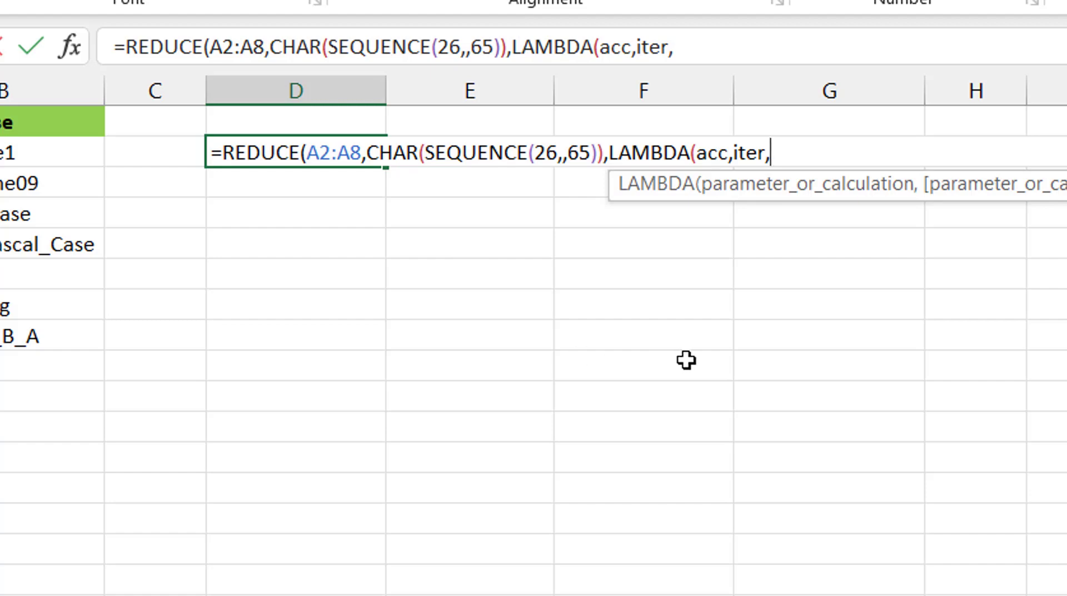
# - Complete the LAMBDA with the calculation SUBSTITUTE(acc,iter,"_"&iter) and enter the REDUCE formula in D2
pyautogui.write('subs')
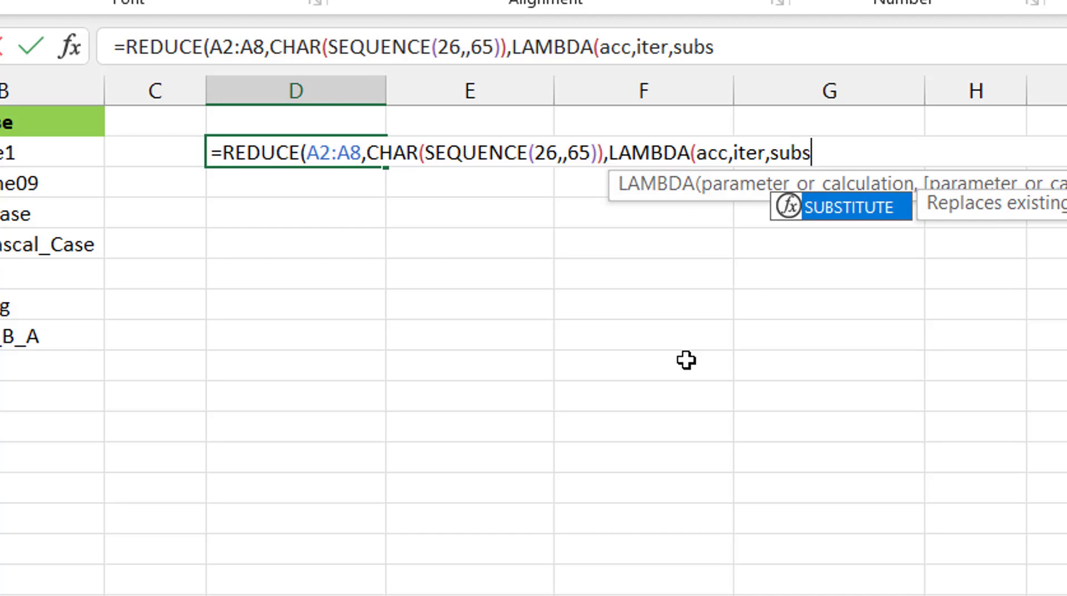
pyautogui.press('Tab')
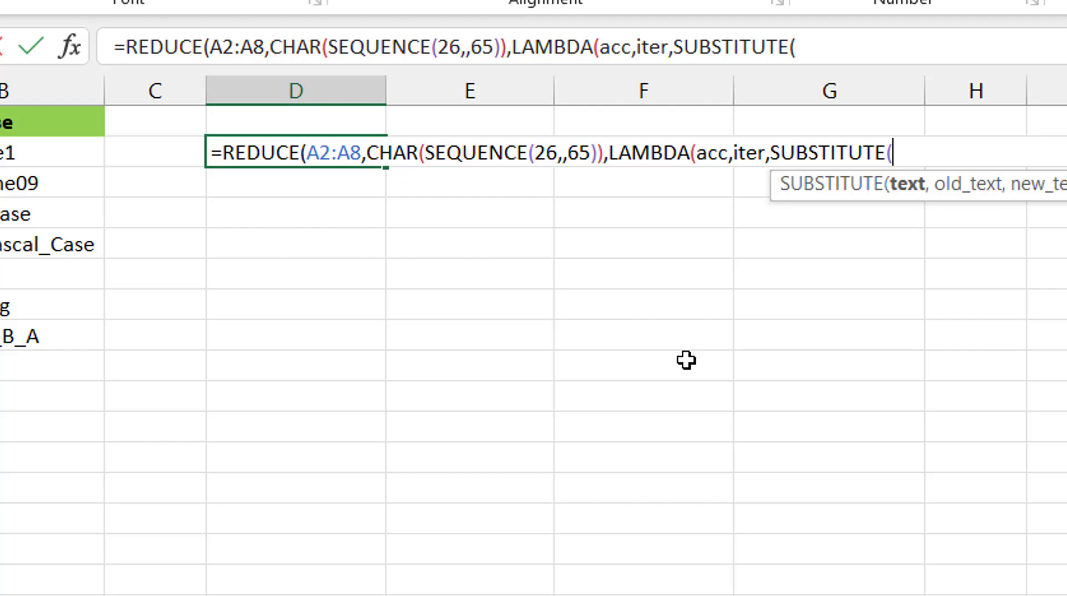
pyautogui.write('acc')
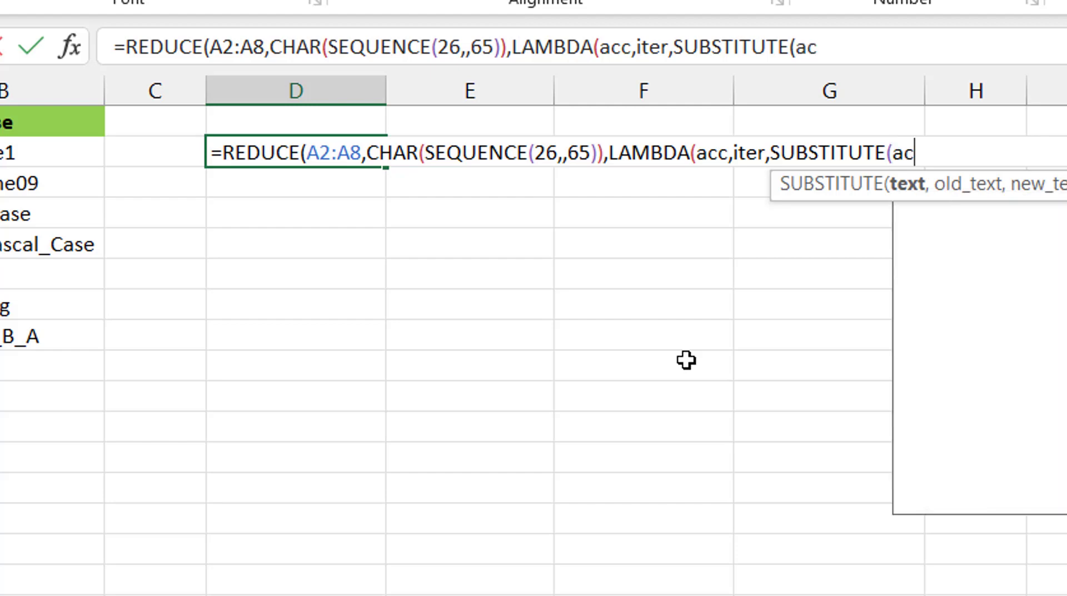
pyautogui.write(',')
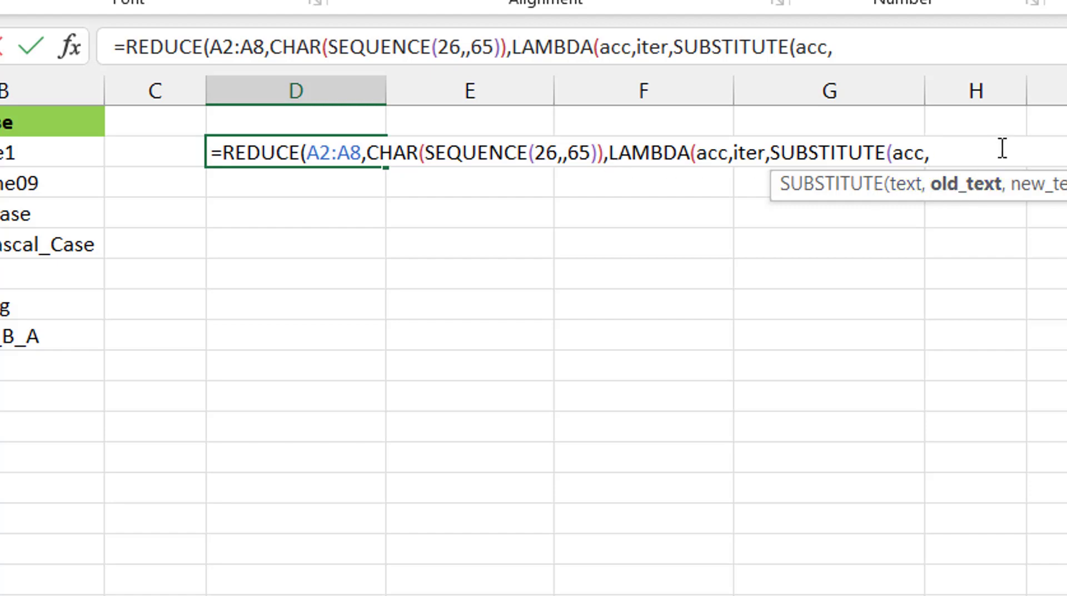
pyautogui.write('iter')
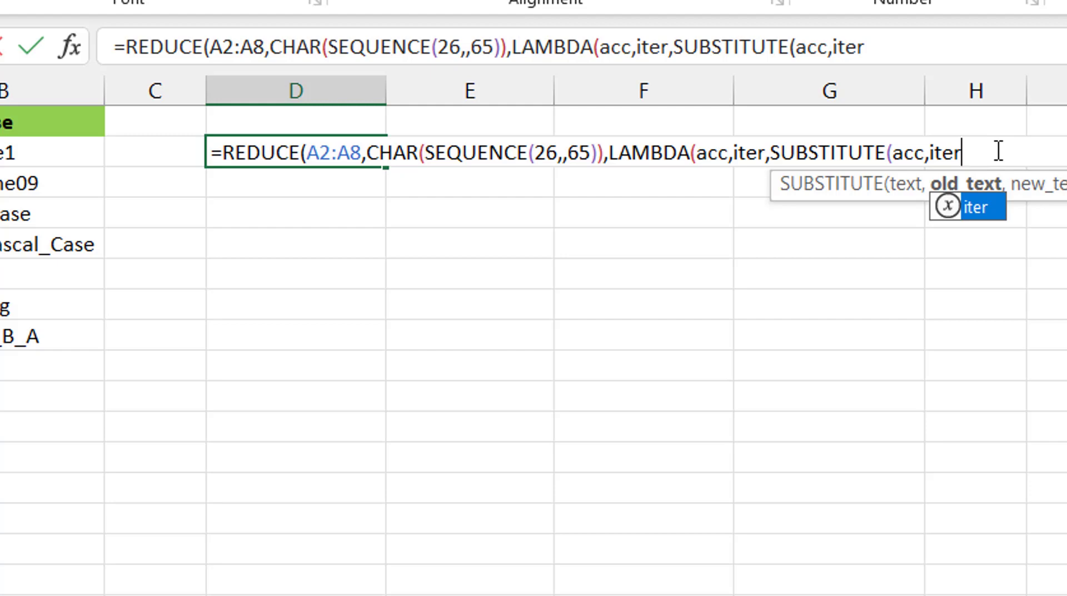
pyautogui.write(',')
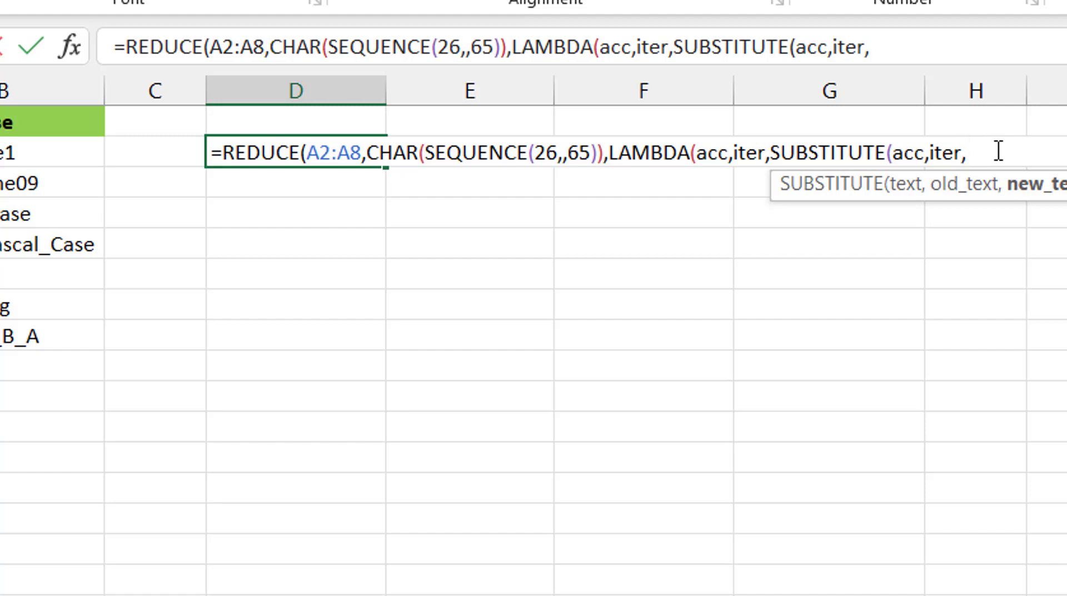
pyautogui.write('"_"&iter')
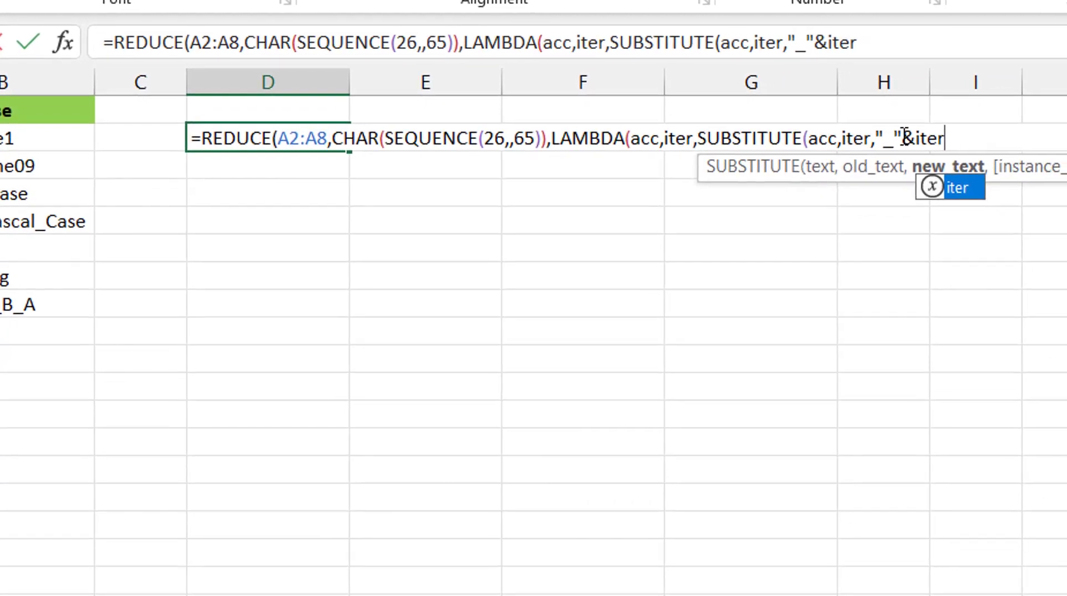
pyautogui.write(')')
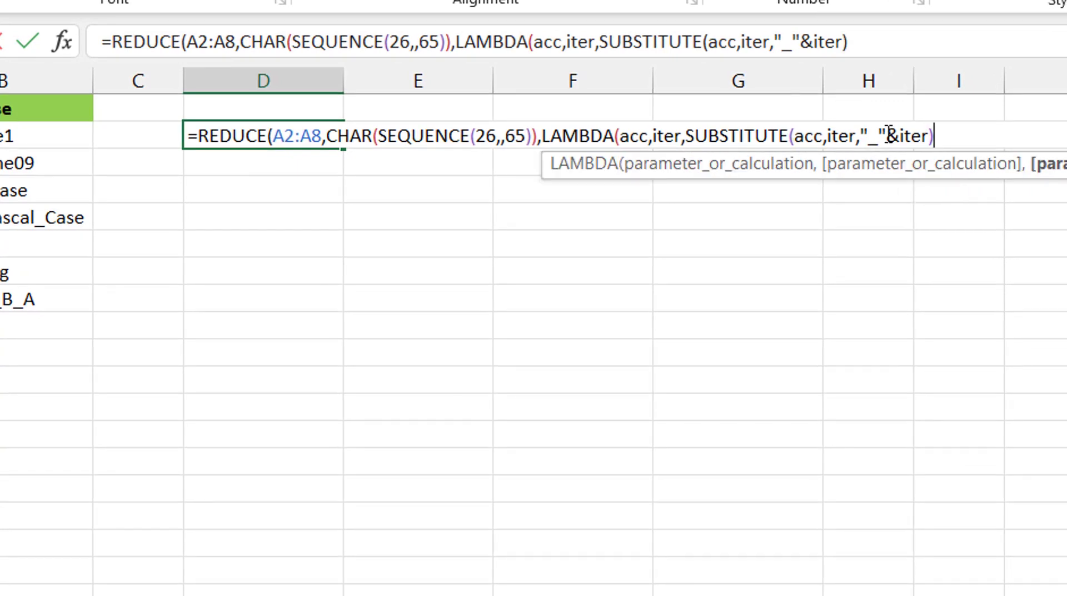
pyautogui.write(')')
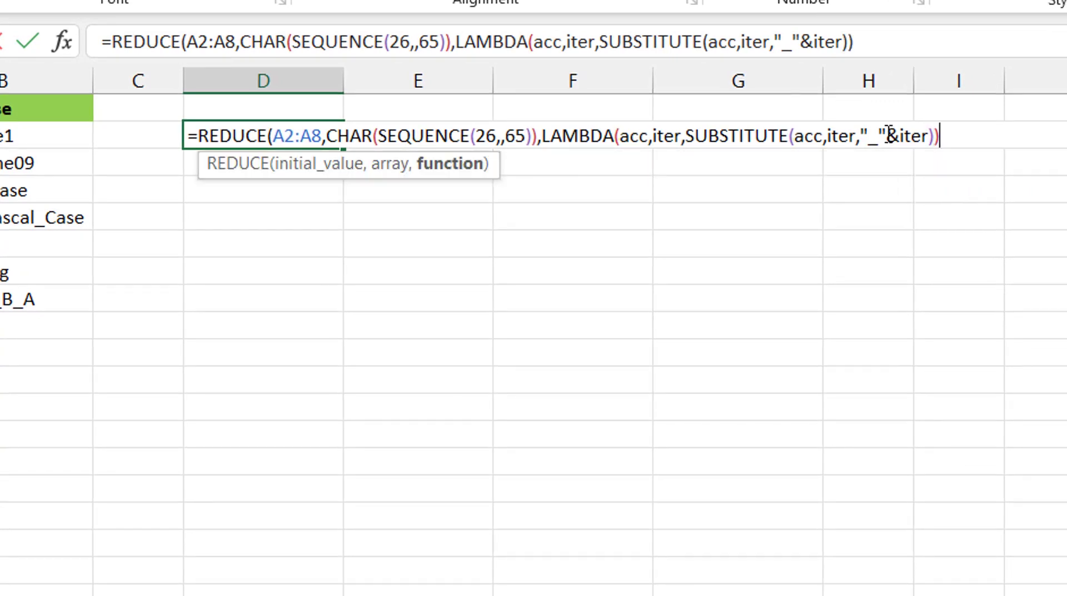
pyautogui.write(')')
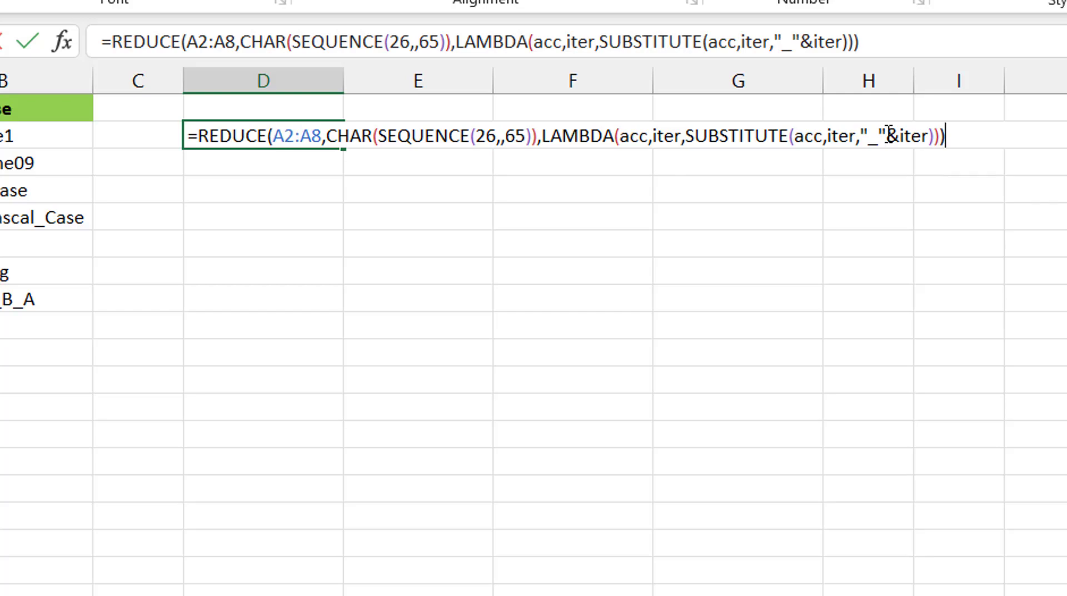
pyautogui.hotkey('ctrl', 'Return')
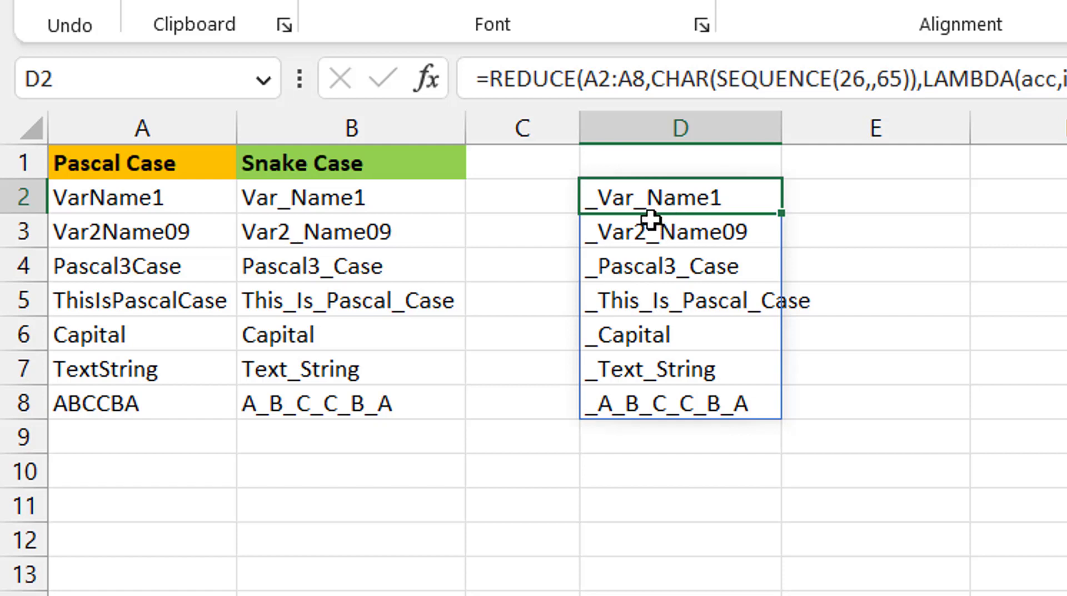
# - Try wrapping the REDUCE formula in MID with start number 2 and 100 characters, and undo the change
pyautogui.click(500, 88)
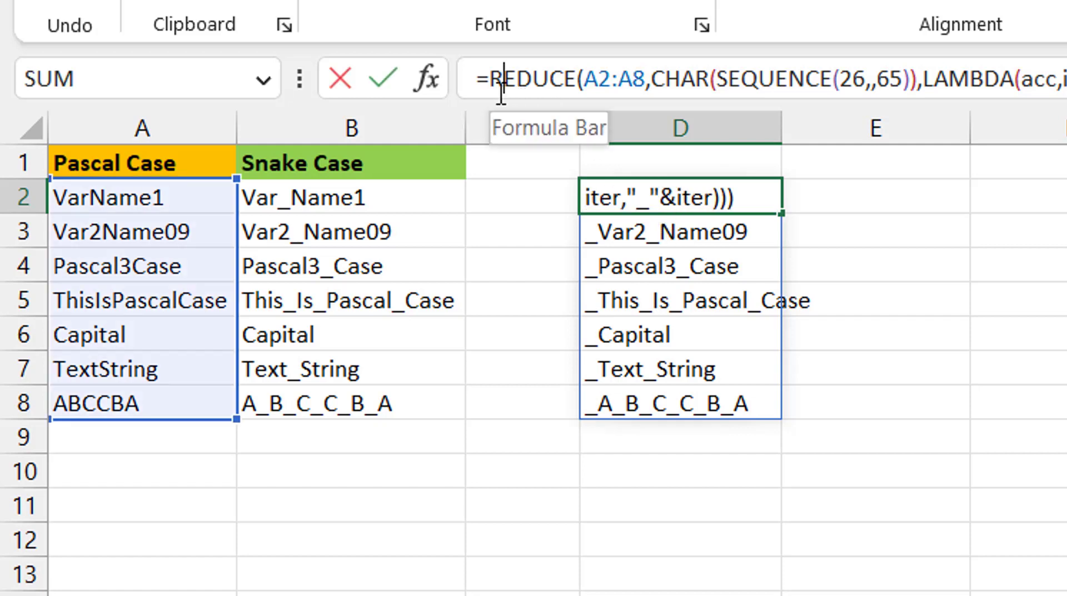
pyautogui.press('Left')
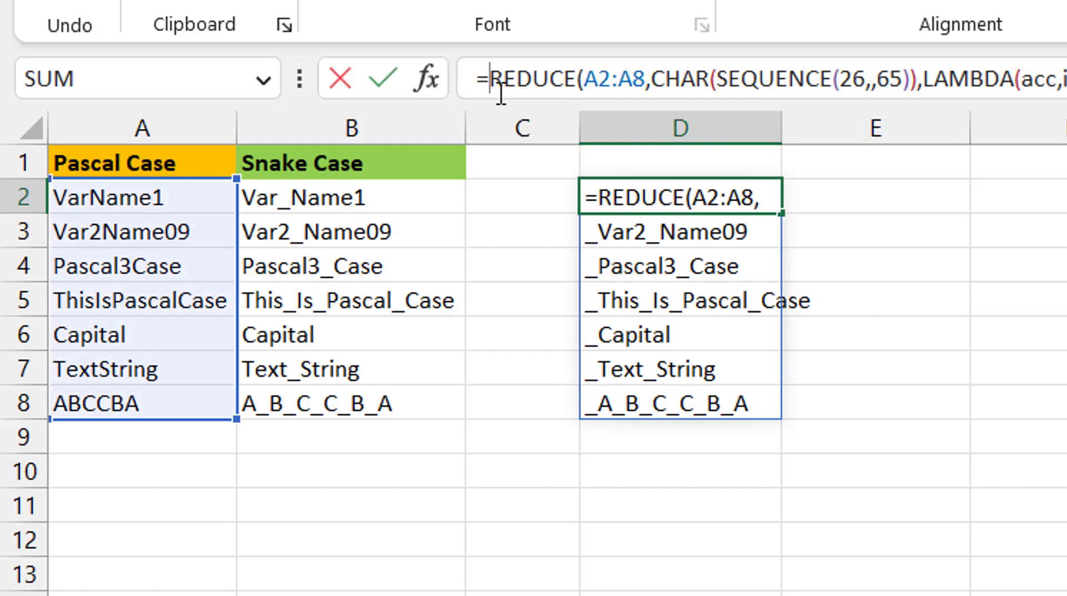
pyautogui.write('mid')
pyautogui.press('Tab')
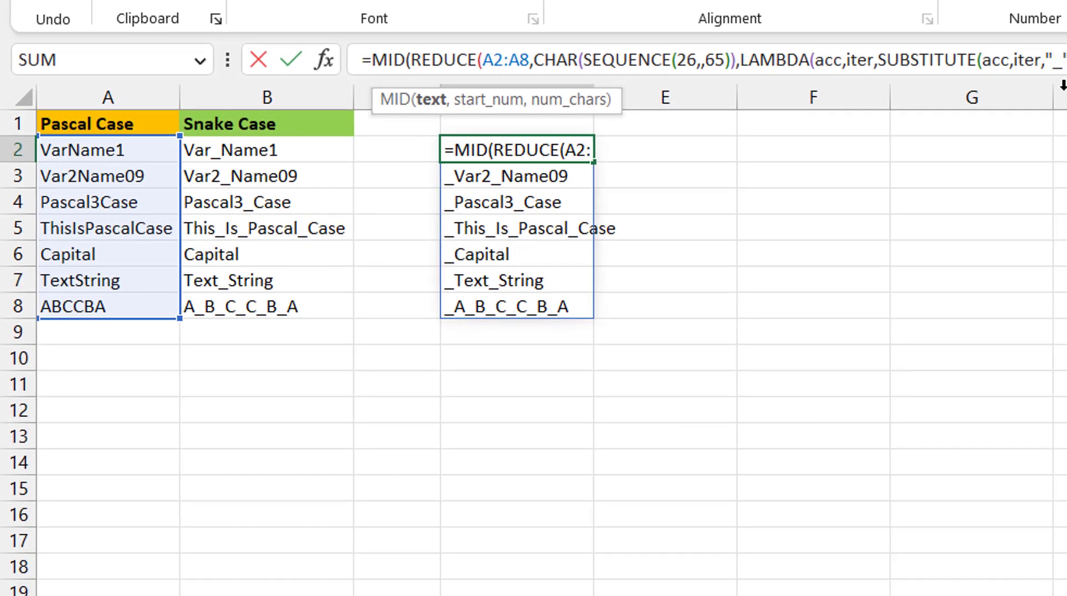
pyautogui.click(1066, 65)
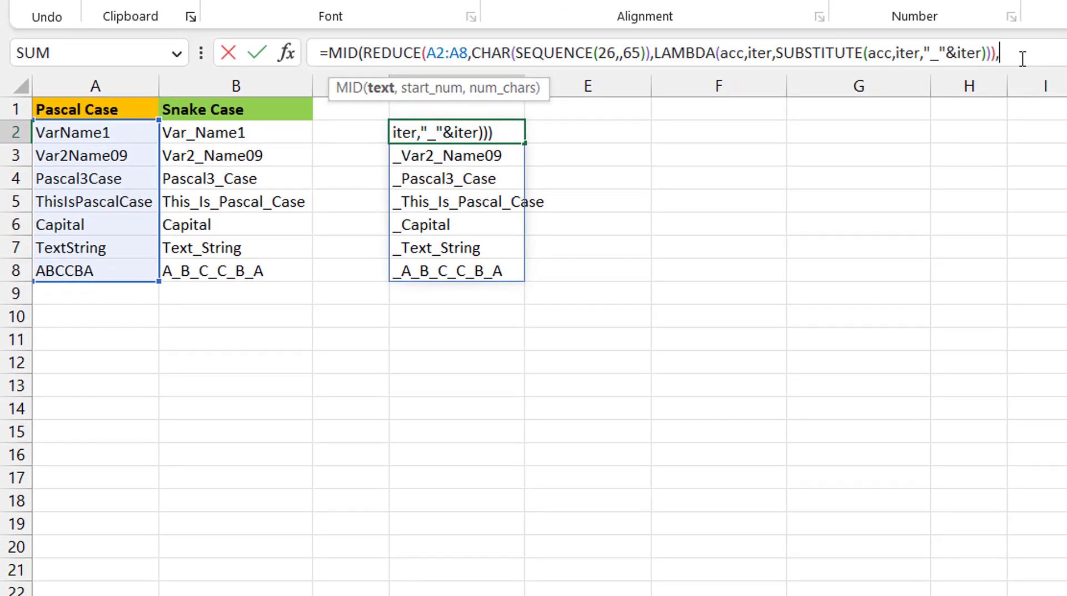
pyautogui.write(',2,')
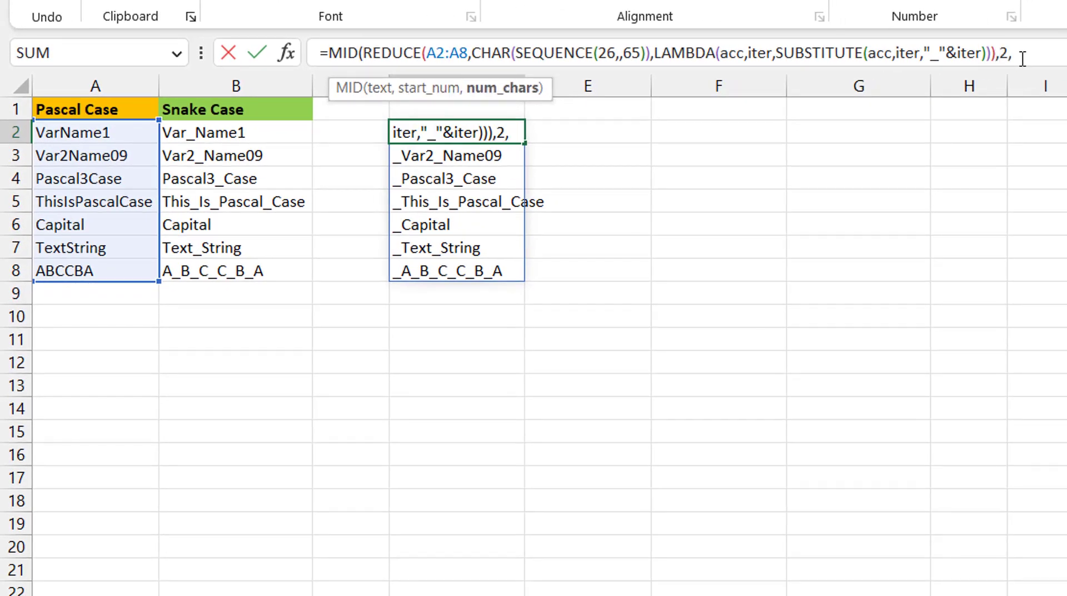
pyautogui.write('100)')
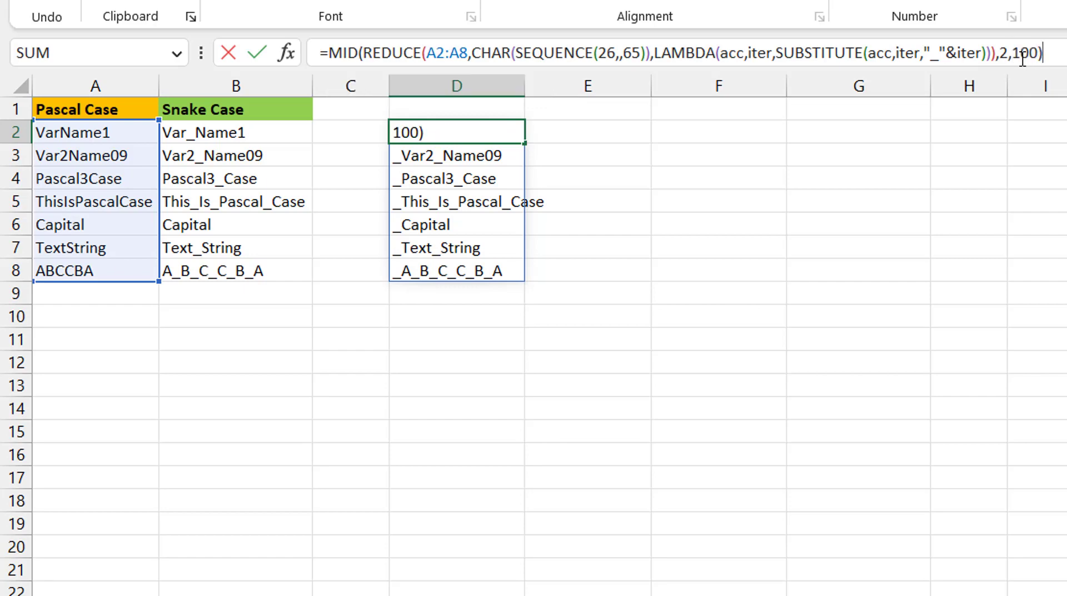
pyautogui.press('Return')
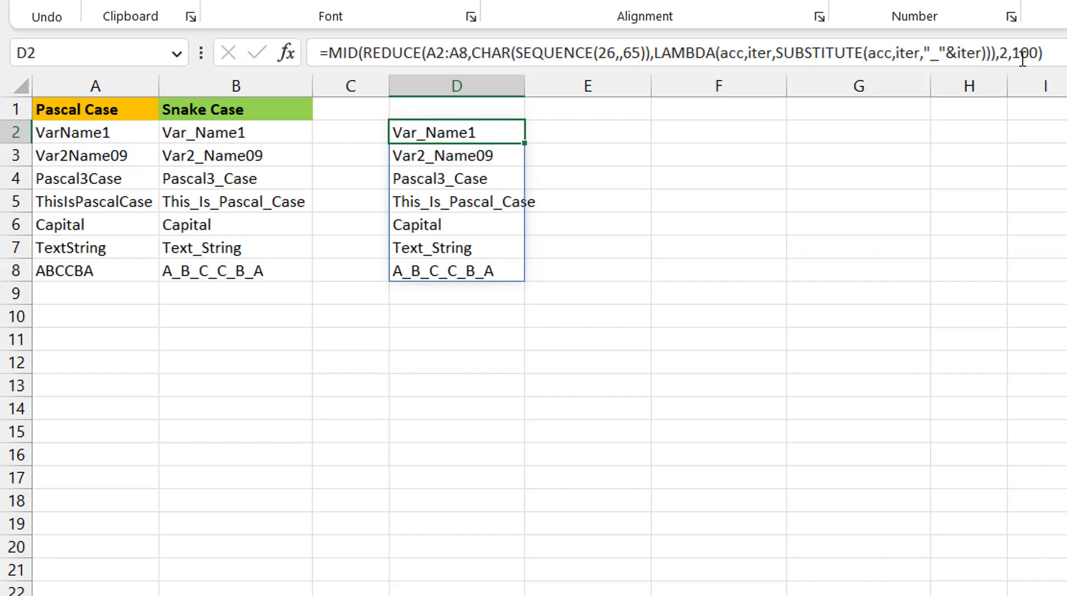
pyautogui.hotkey('ctrl', 'z')
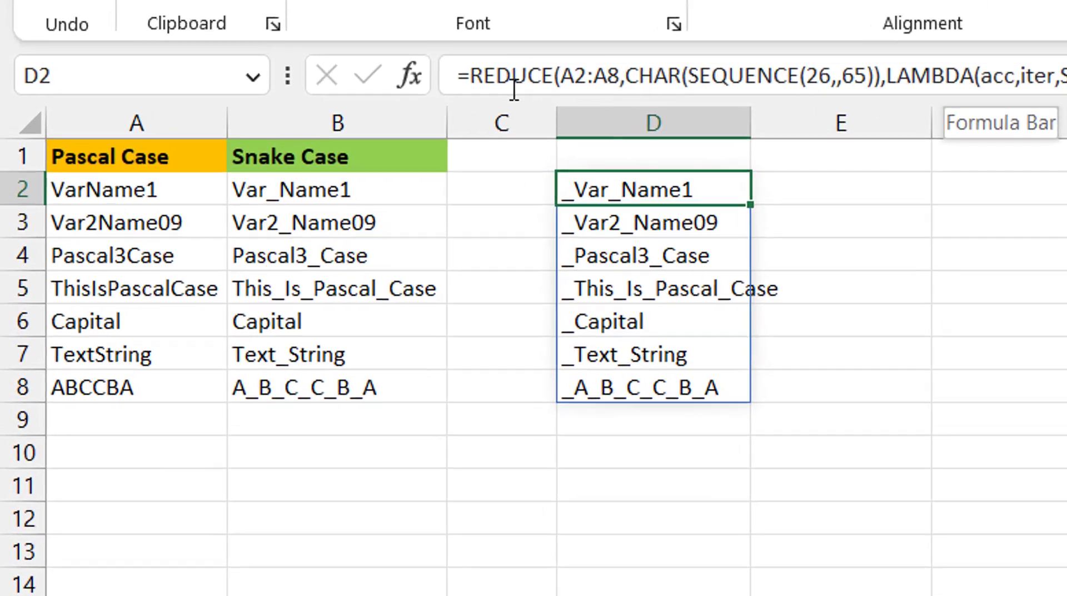
# - Try wrapping the REDUCE formula in REPLACE to swap 1 character at position 1 for an empty string, and undo the change
pyautogui.click(471, 86)
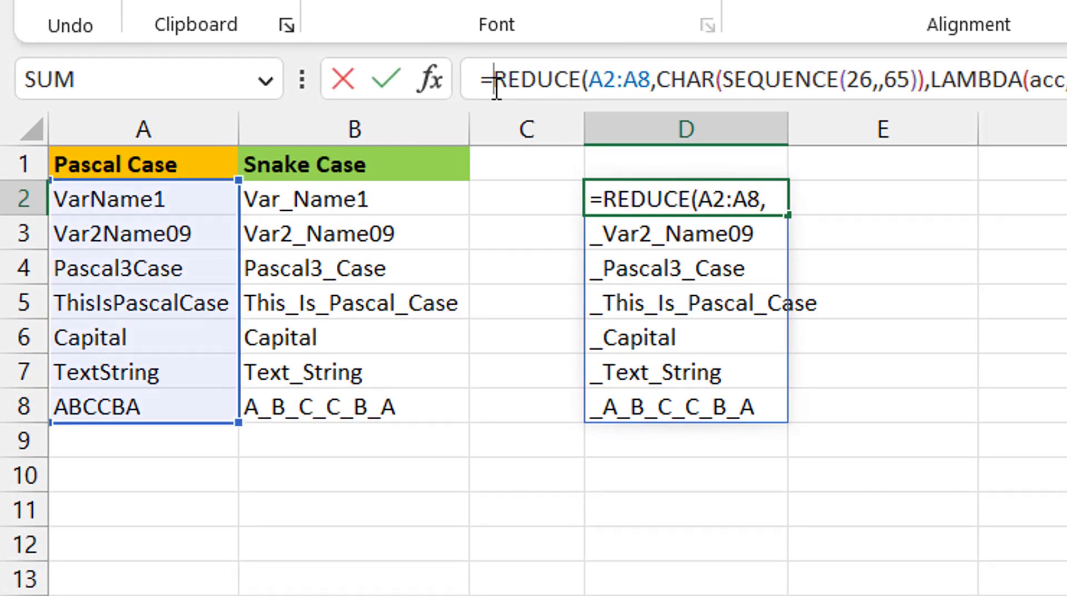
pyautogui.write('R')
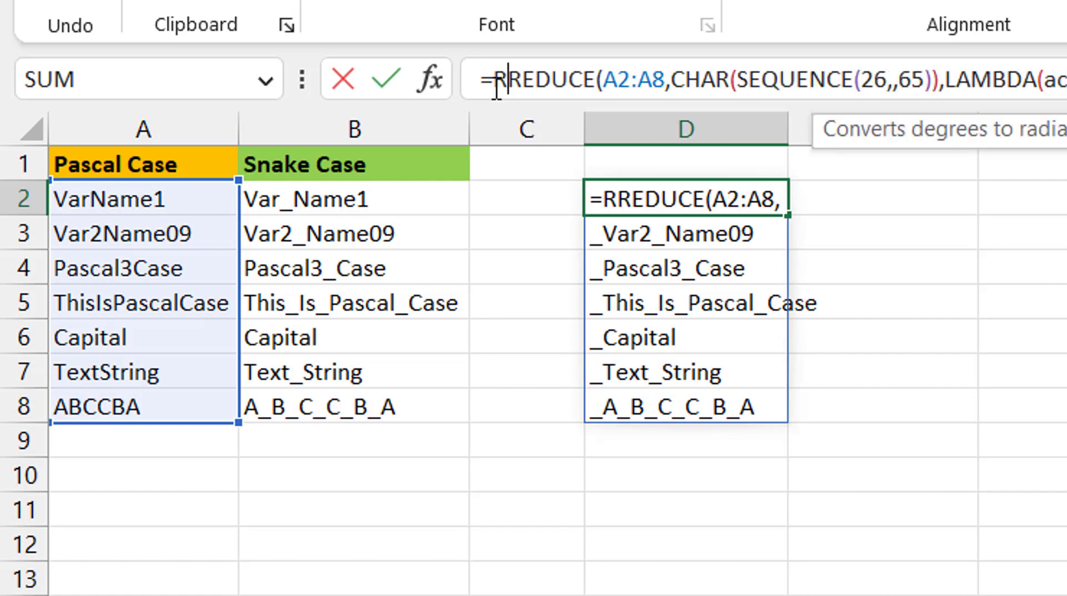
pyautogui.write('epl')
pyautogui.press('Tab')
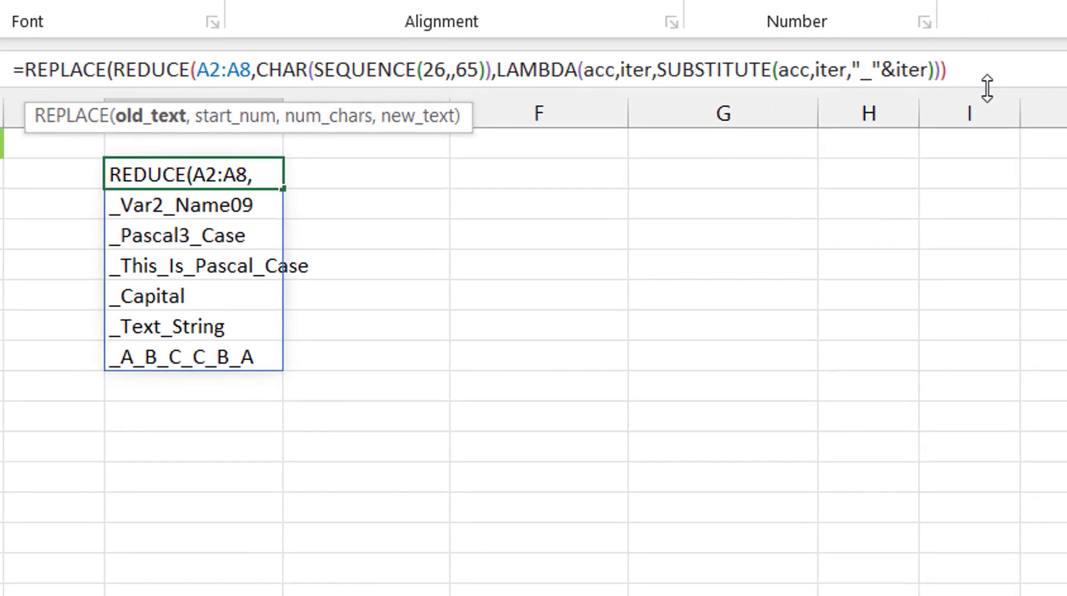
pyautogui.click(1066, 96)
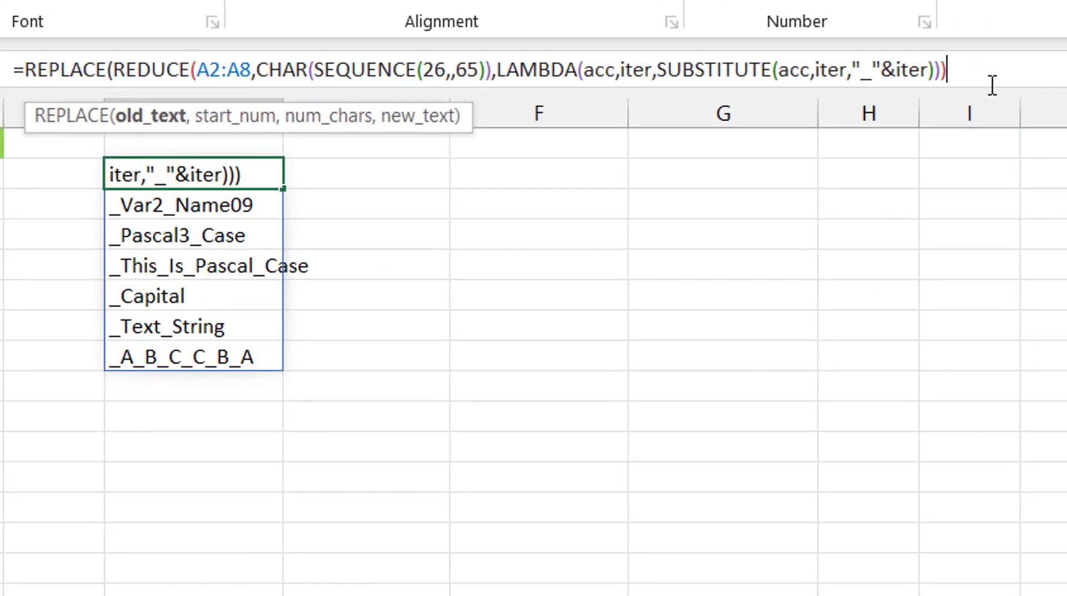
pyautogui.write(',')
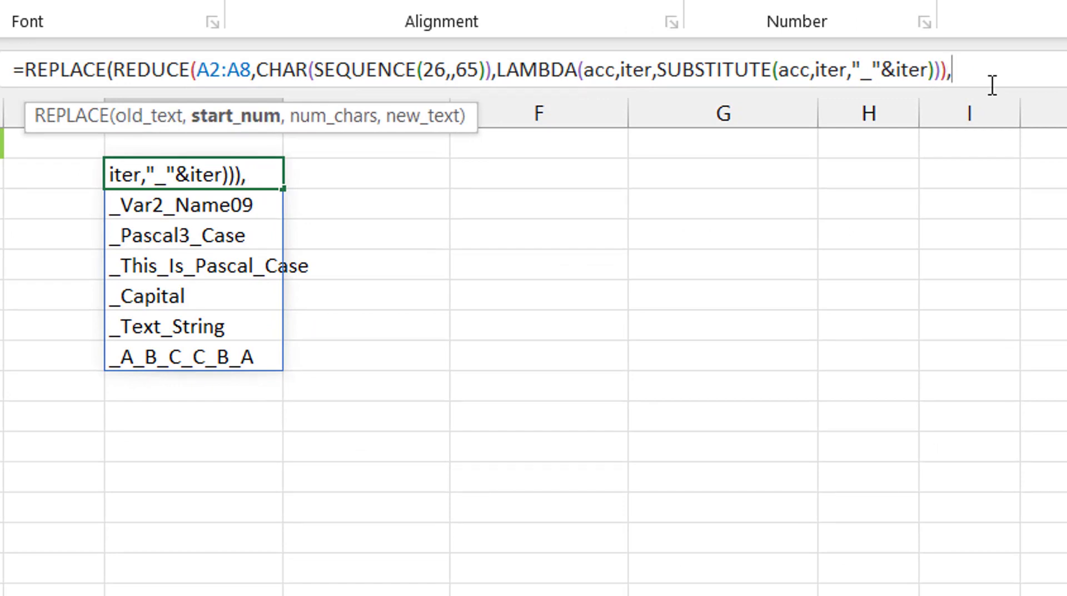
pyautogui.write('1,1')
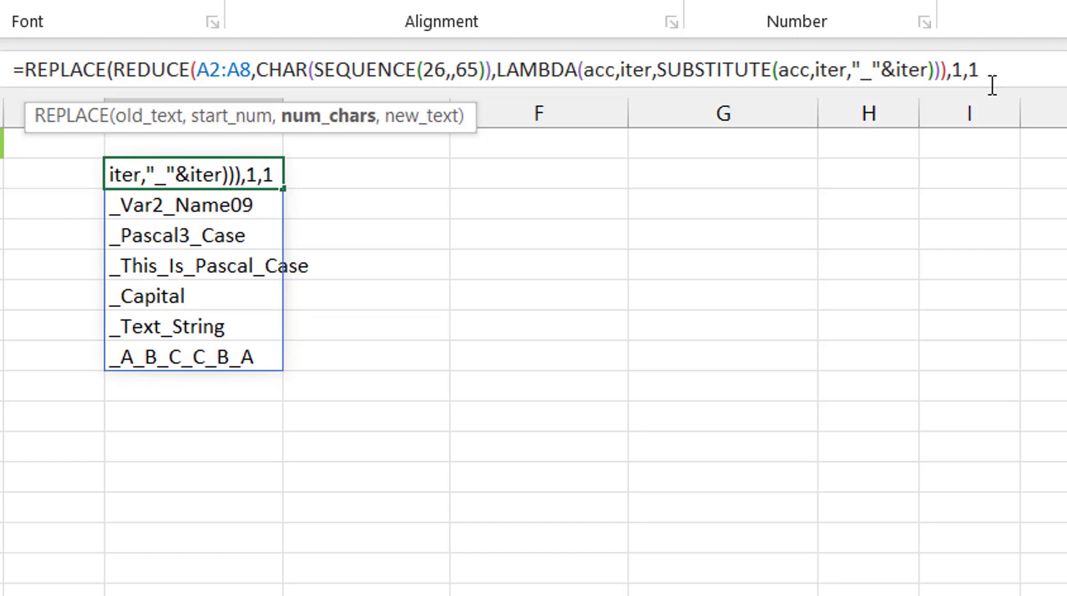
pyautogui.write(',"')
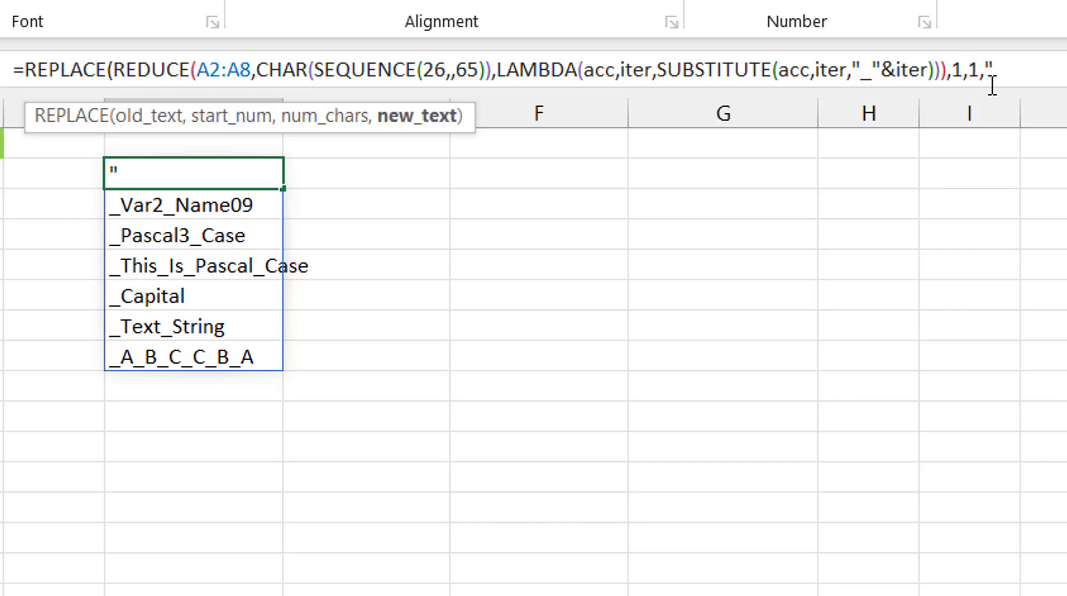
pyautogui.write('"')
pyautogui.write(')')
pyautogui.press('Return')
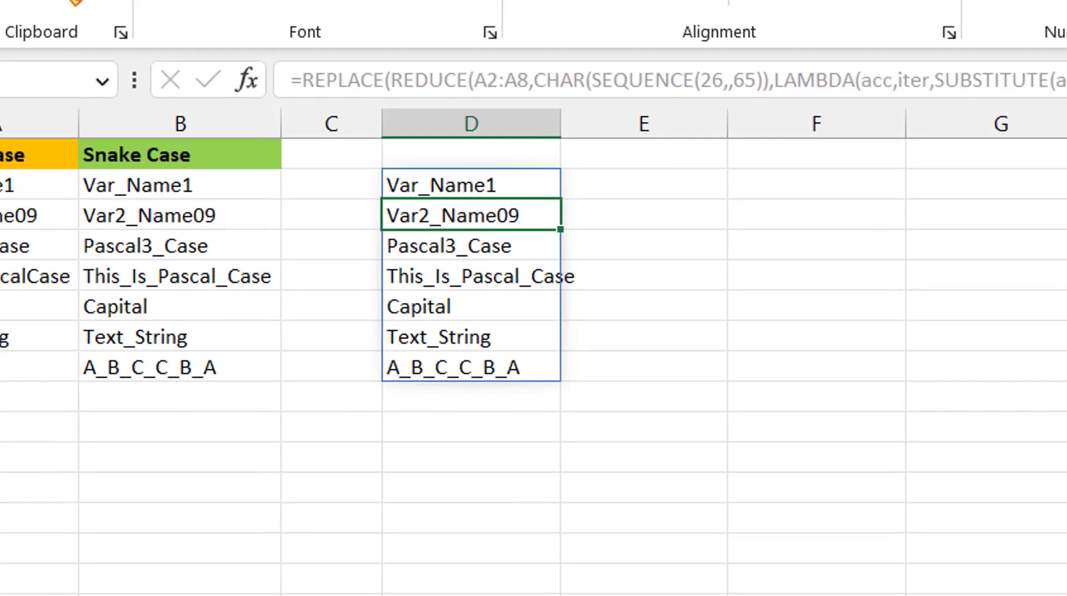
pyautogui.click(471, 184)
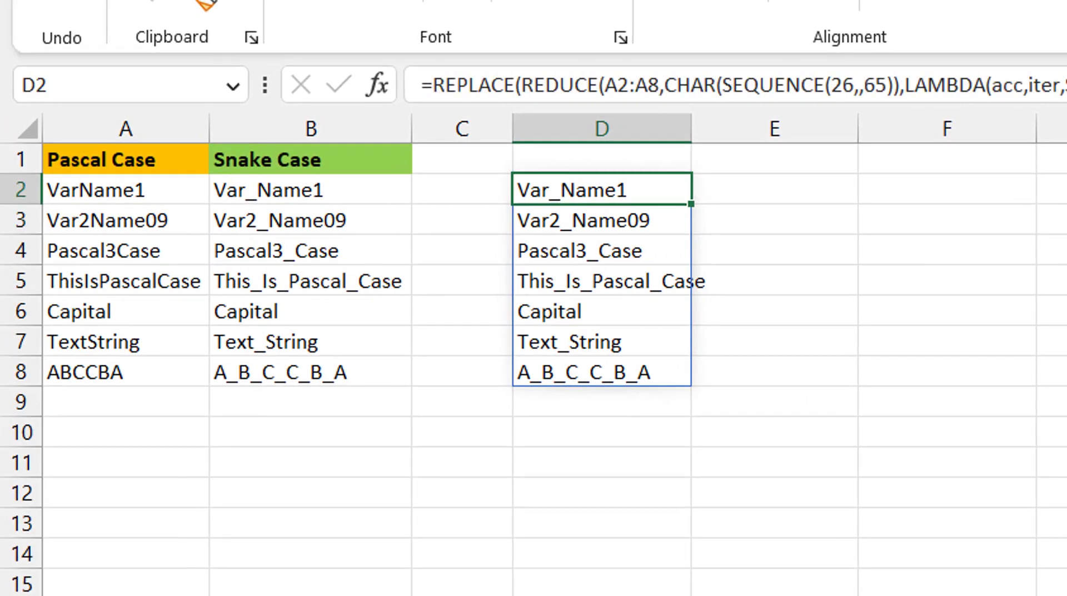
pyautogui.hotkey('ctrl', 'z')
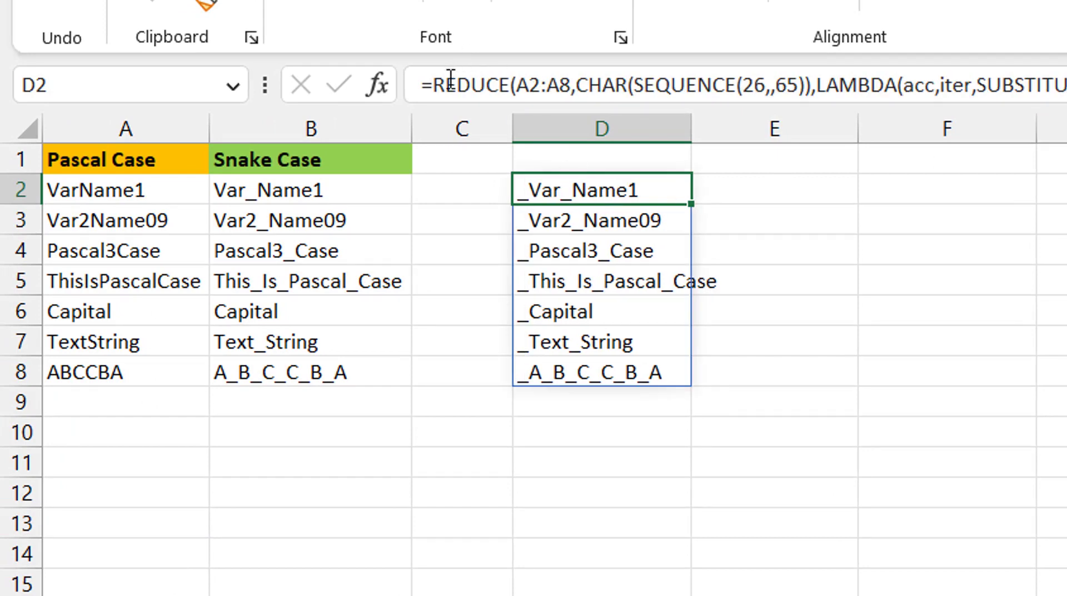
# - Try wrapping the REDUCE formula in D2 in SUBSTITUTE to replace instance 1 of "_" with an empty string, and undo the change
pyautogui.click(433, 85)
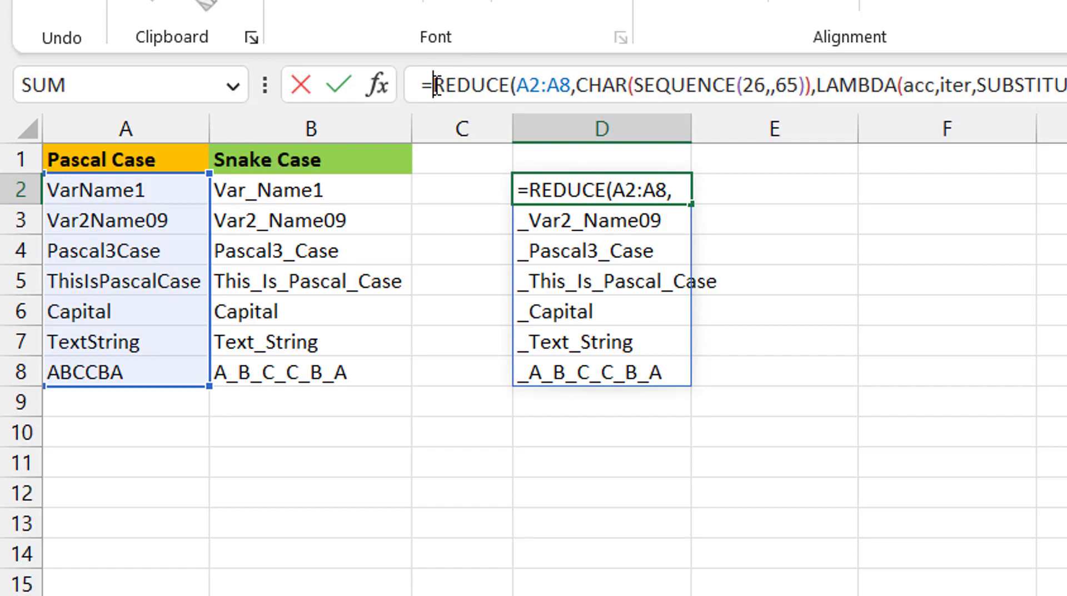
pyautogui.write('subs')
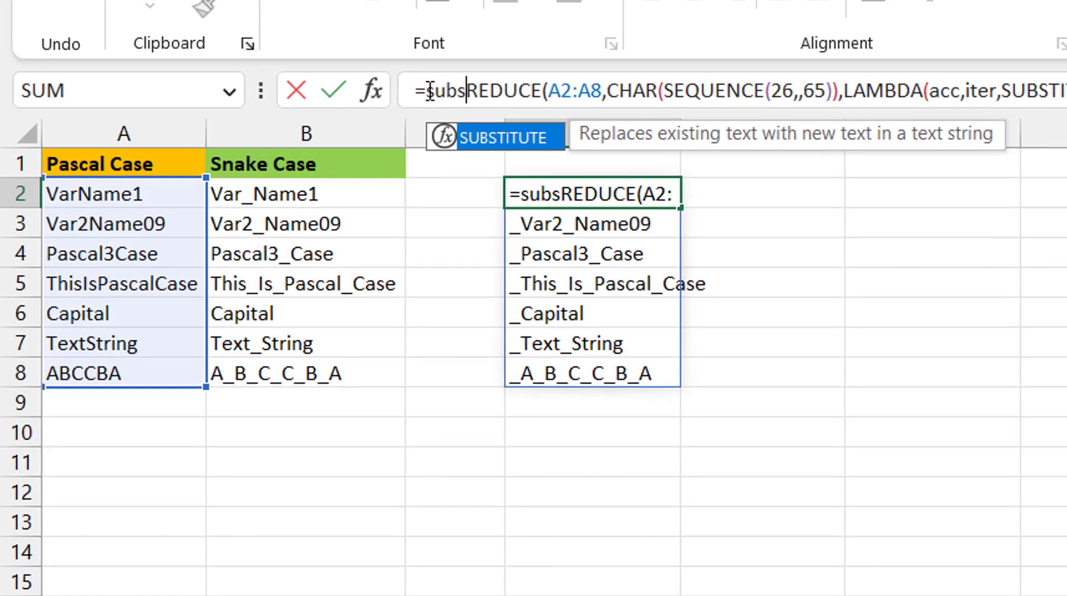
pyautogui.press('Tab')
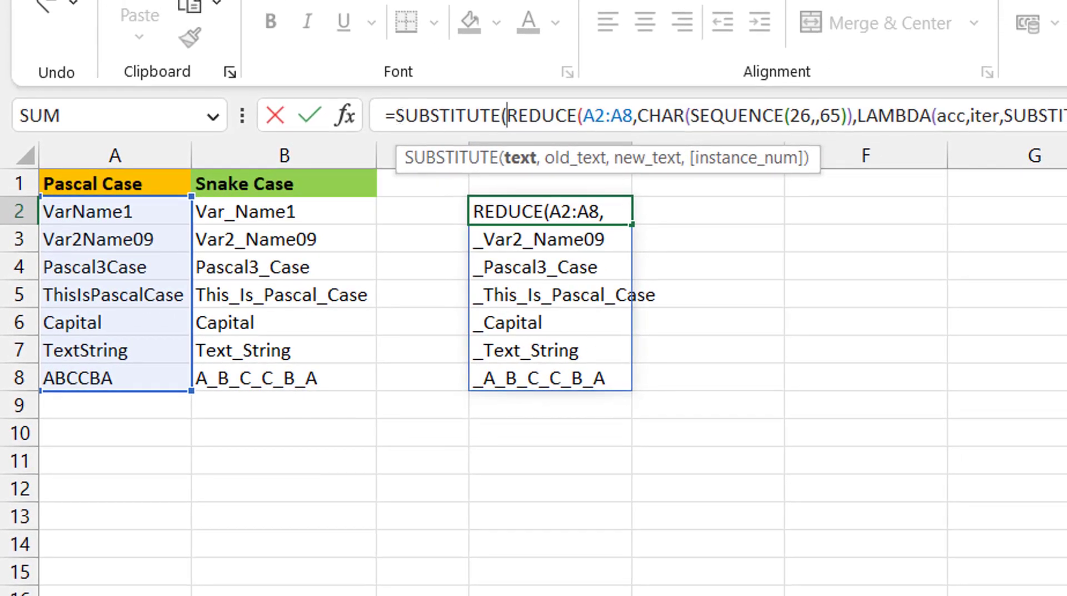
pyautogui.press('End')
pyautogui.write(',')
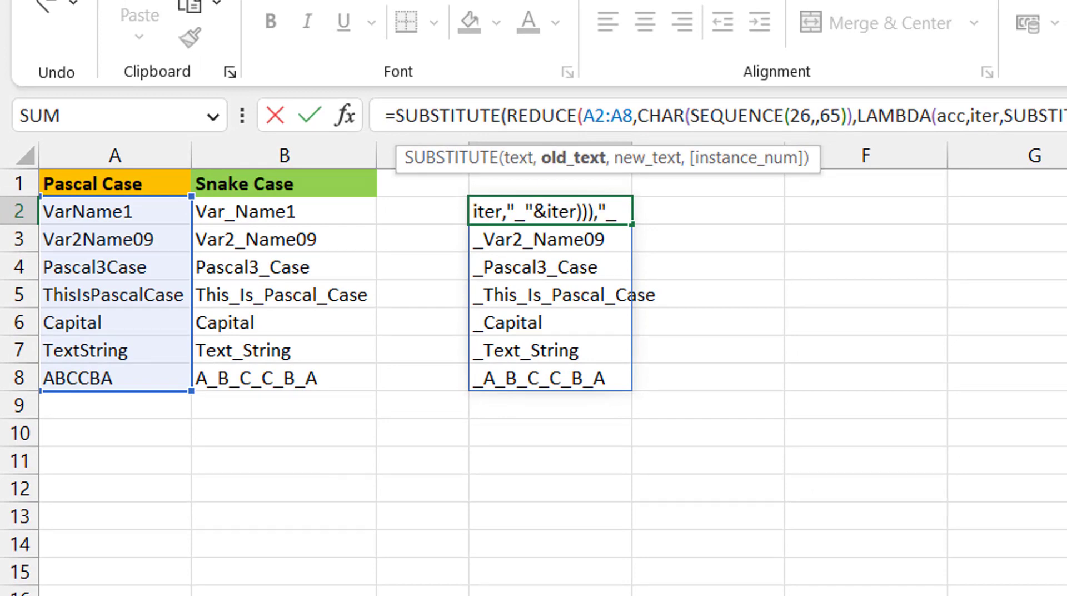
pyautogui.write('"_",')
pyautogui.write('""')
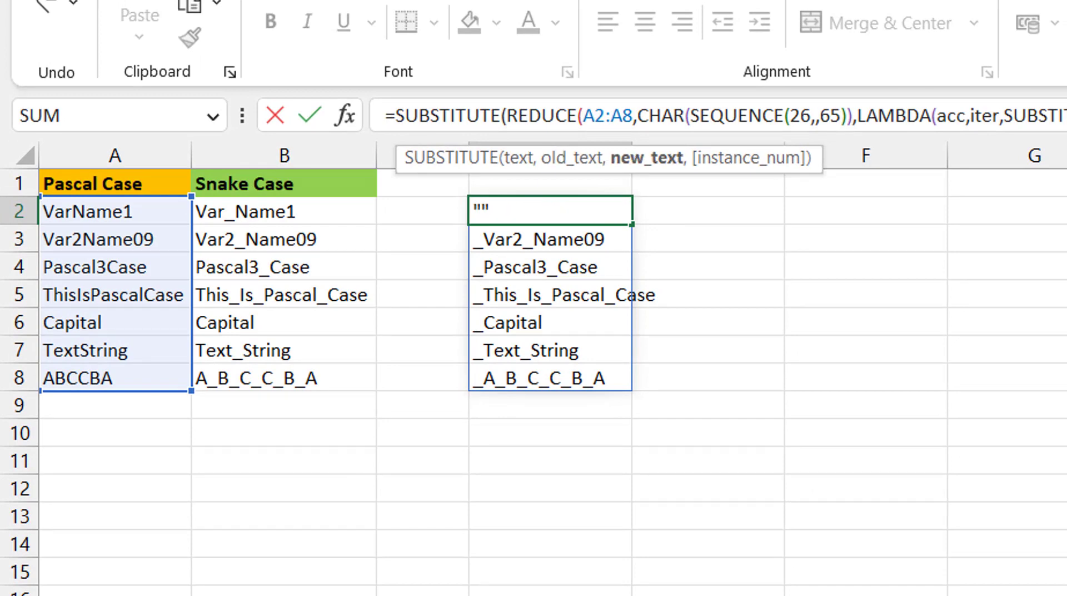
pyautogui.write(',')
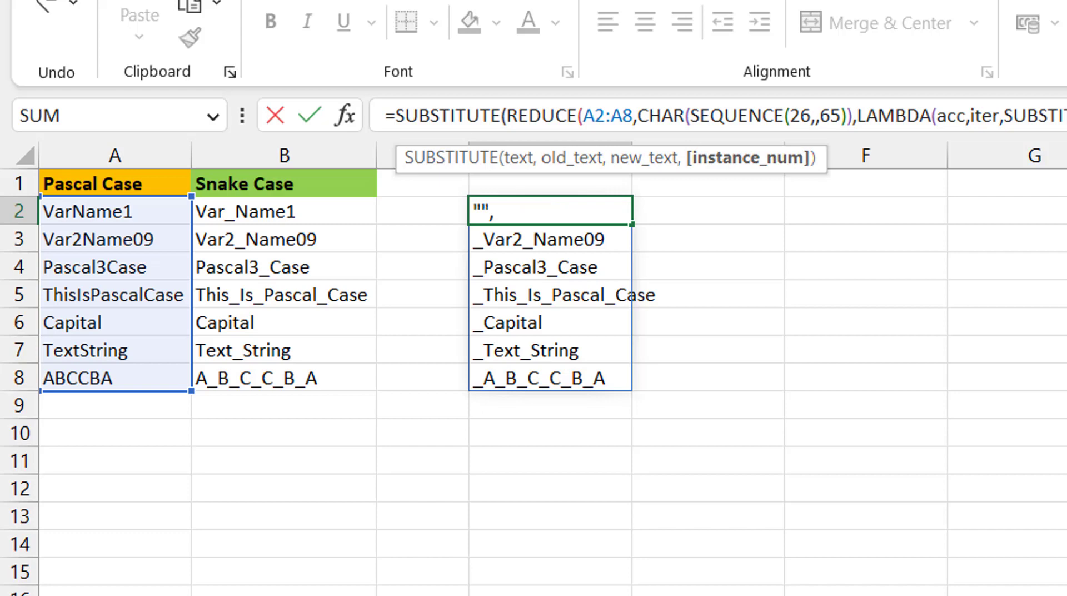
pyautogui.write('1)')
pyautogui.press('Return')
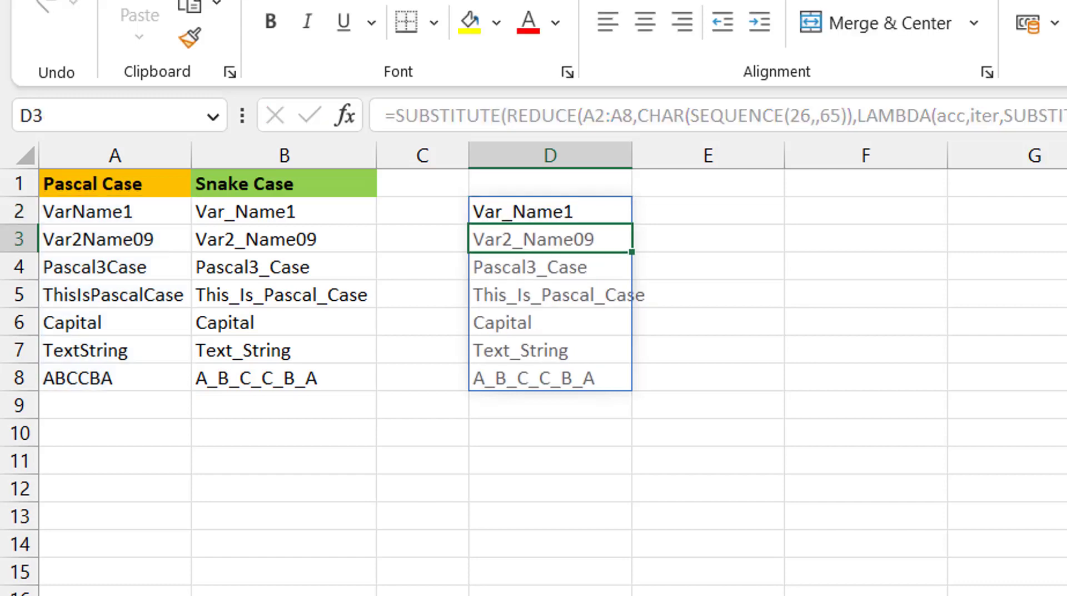
pyautogui.click(550, 211)
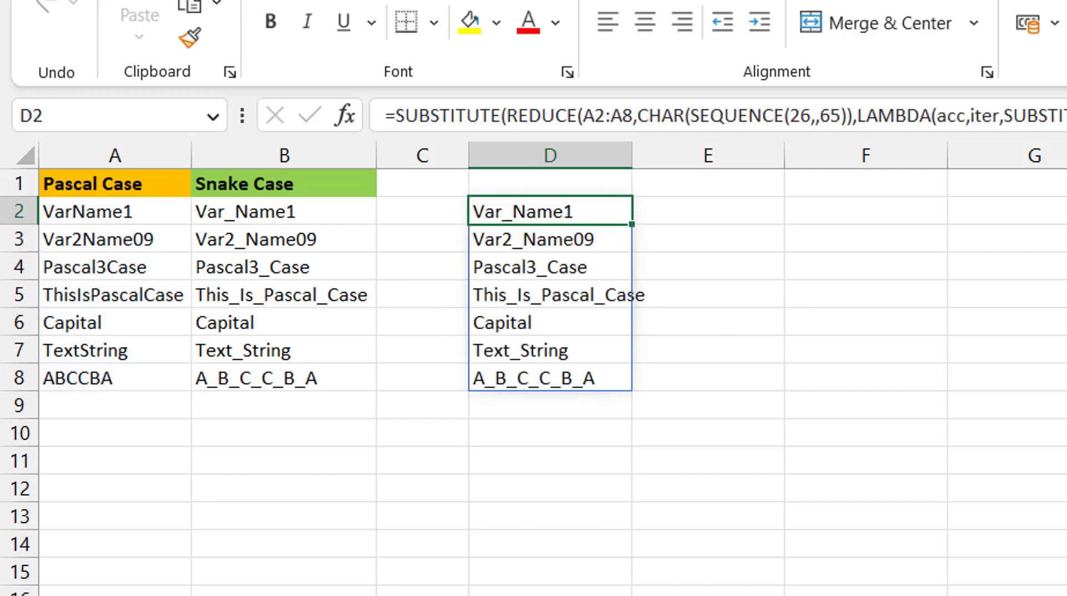
pyautogui.hotkey('ctrl', 'z')
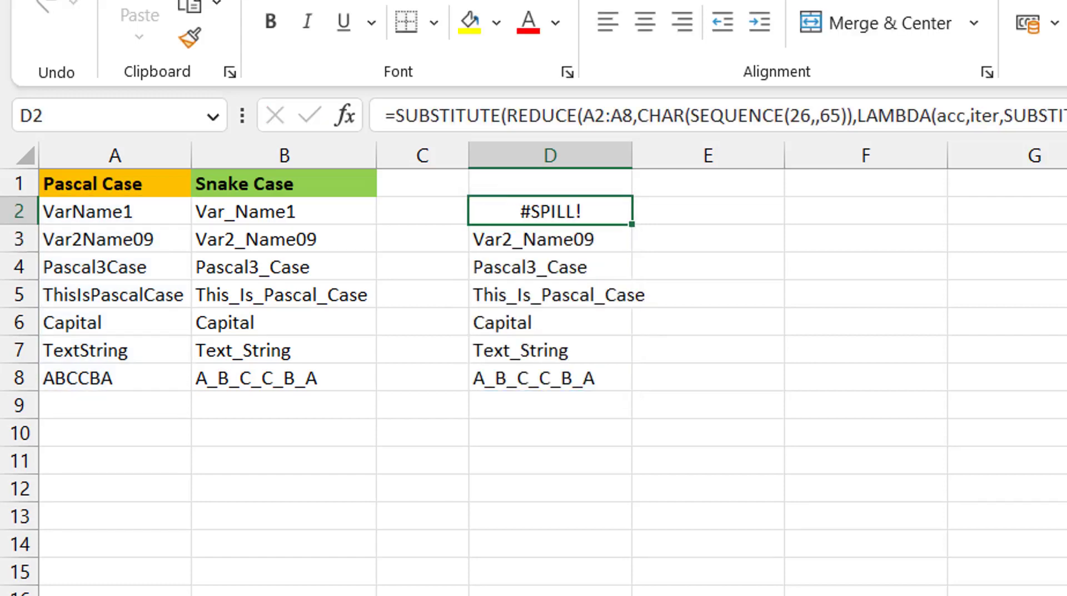